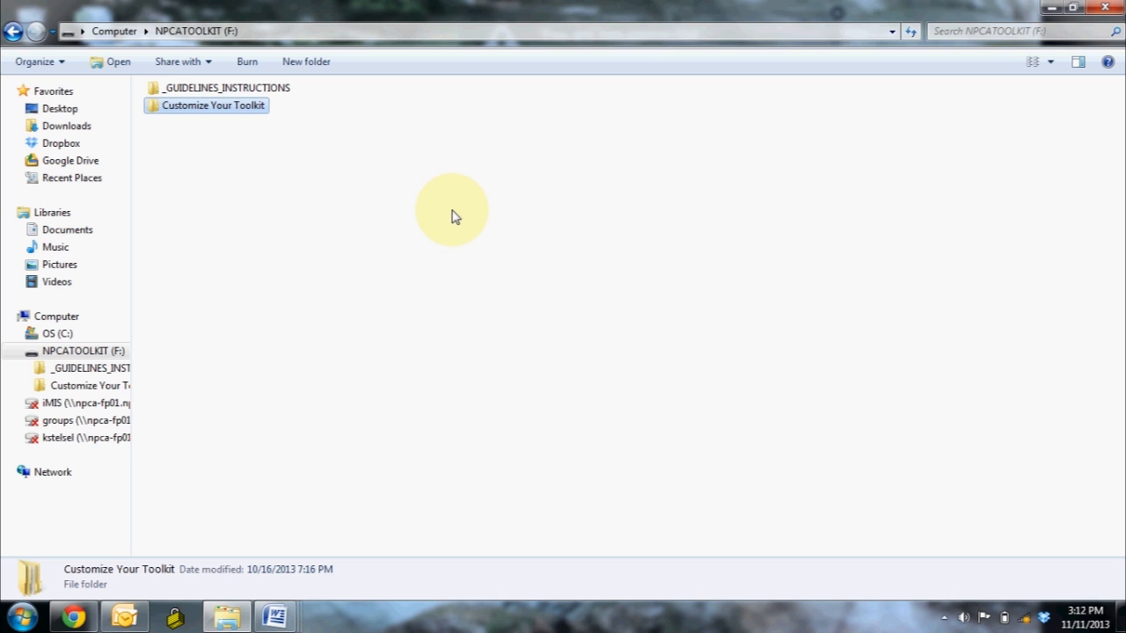
- Open the two-page box culvert brochure from the Box Culvert folder under Build a Brochure, Working Files, Word Files
double_click(245, 105)
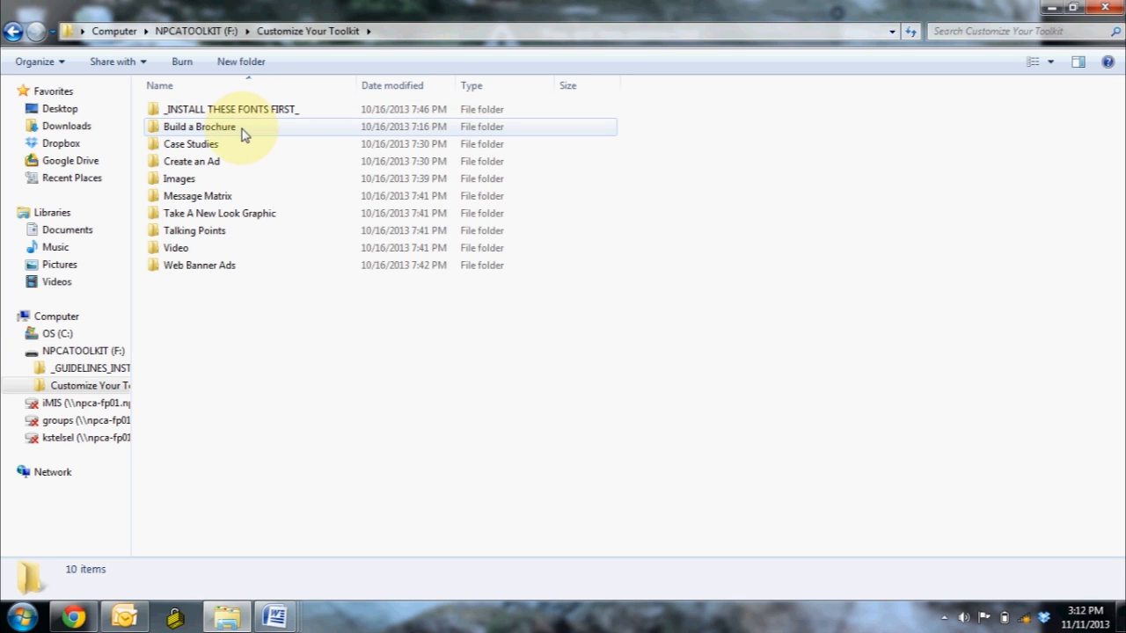
double_click(244, 134)
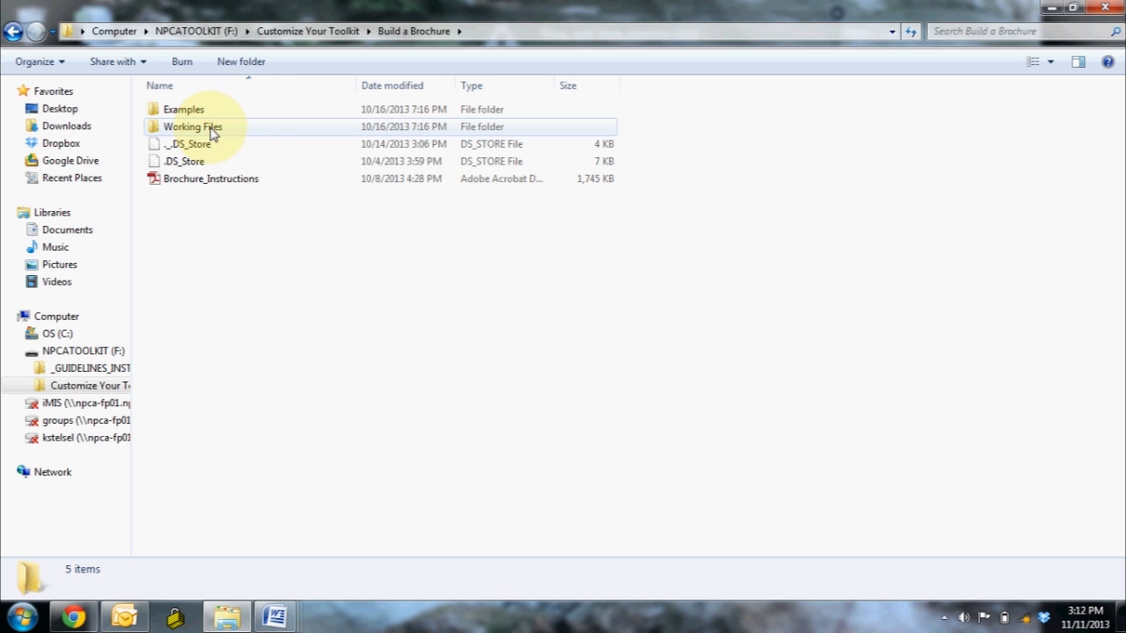
double_click(212, 132)
click(214, 132)
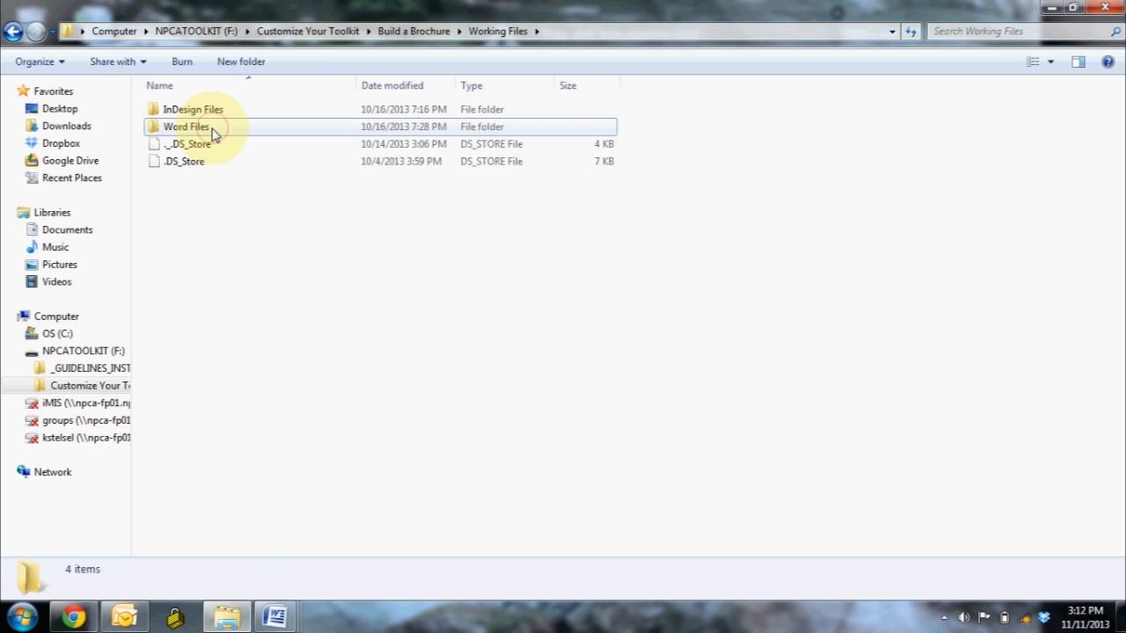
double_click(214, 133)
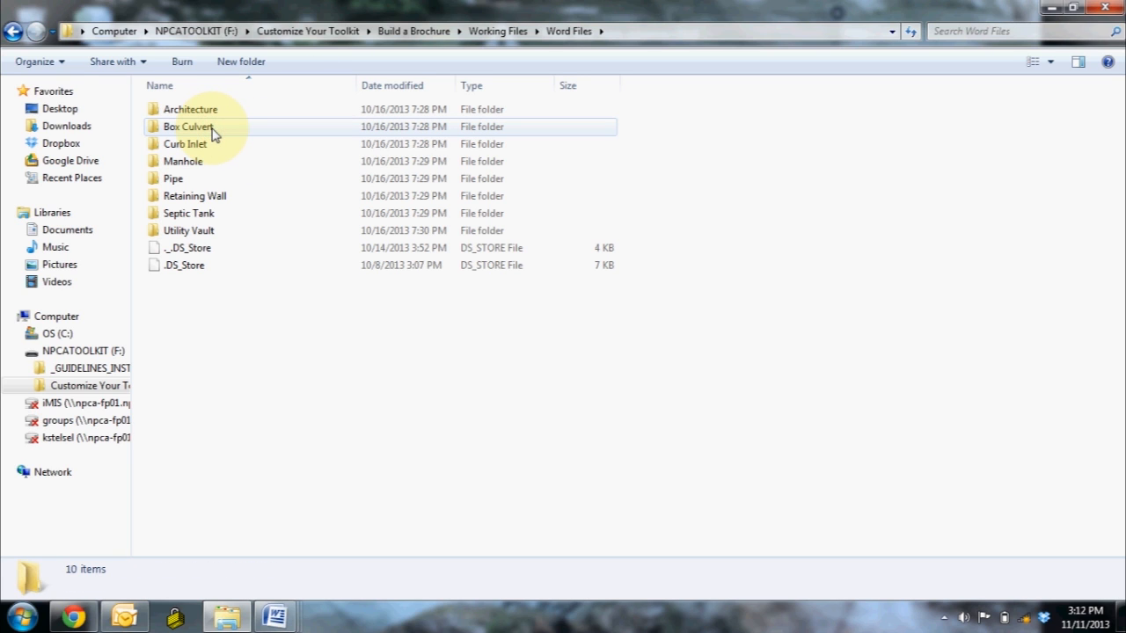
double_click(214, 132)
double_click(225, 111)
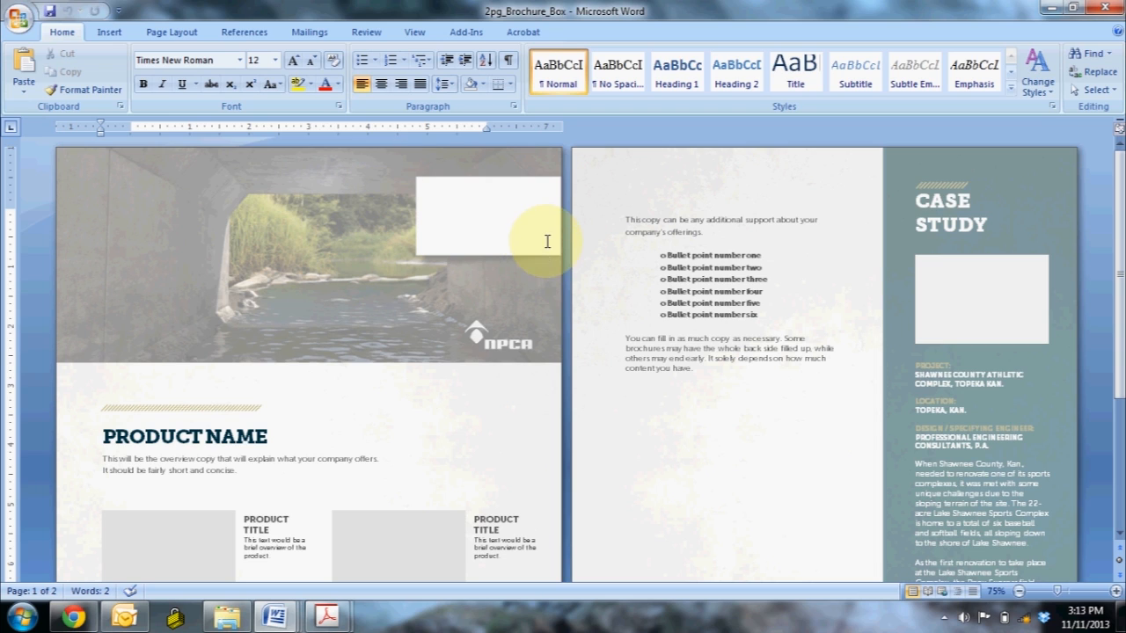
- Insert the NPCA_4C_vector_logo-RGB picture from the Box Culvert Brochure folder on the Desktop
click(109, 34)
click(177, 72)
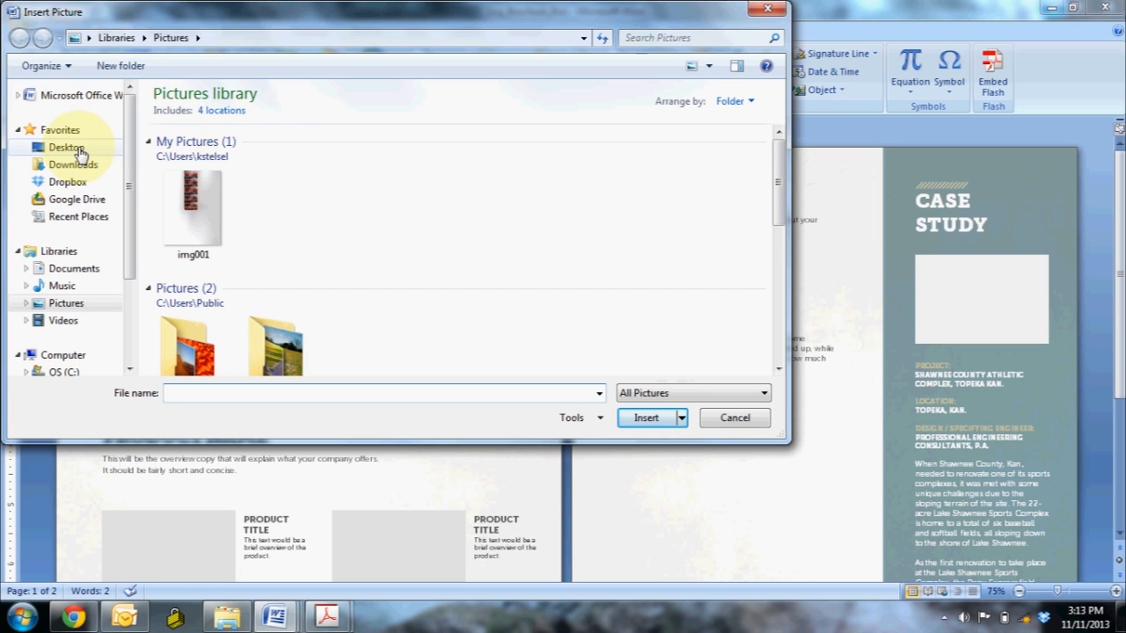
click(69, 149)
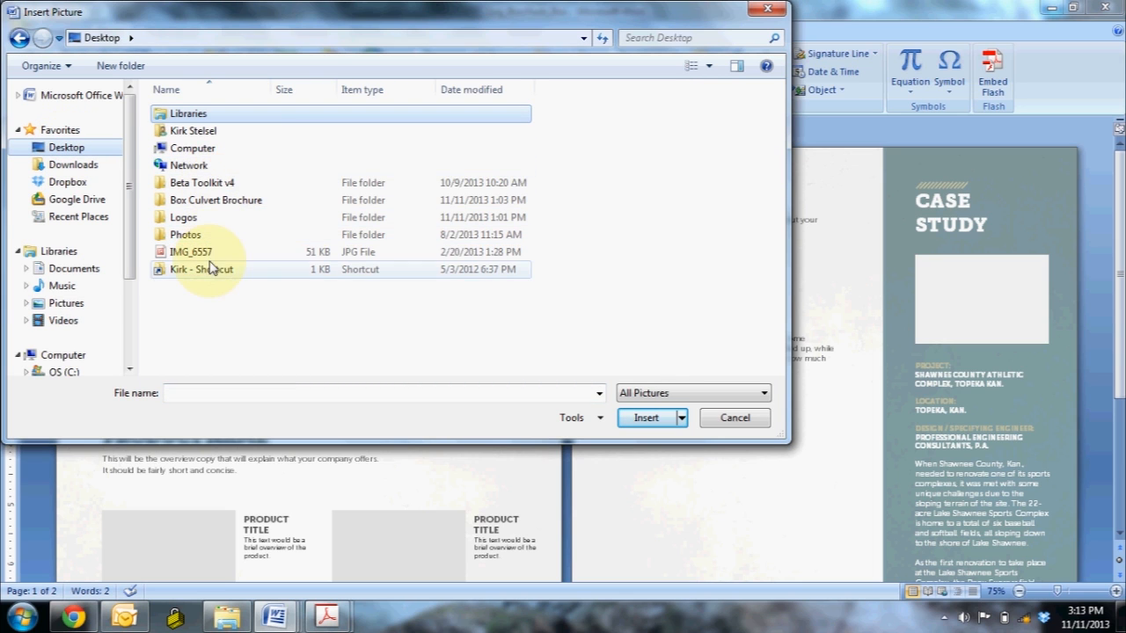
double_click(216, 199)
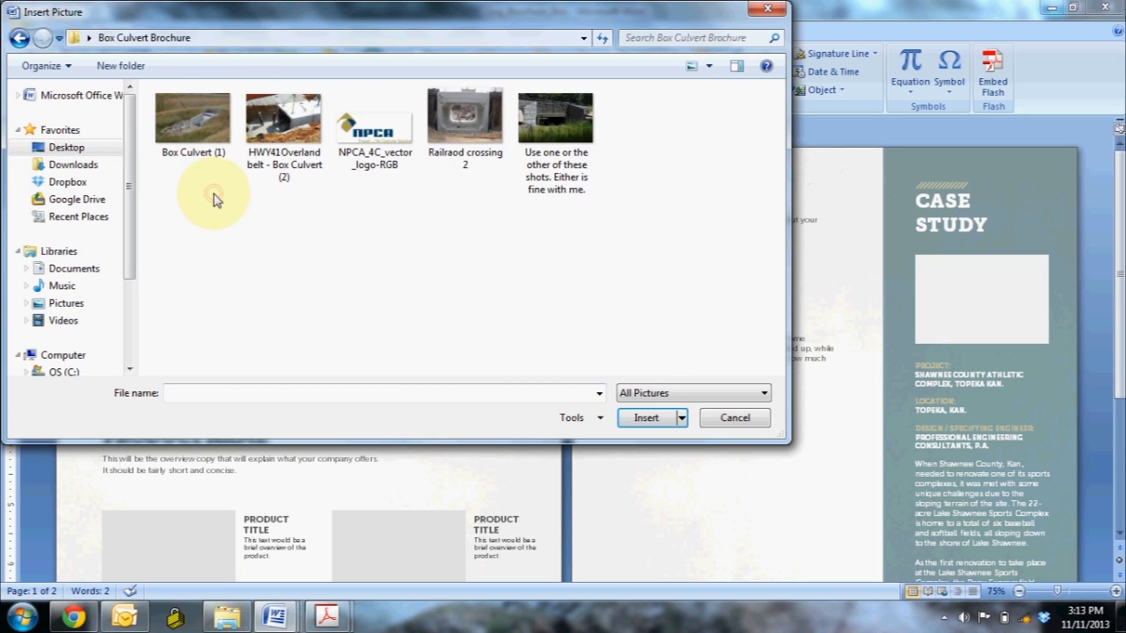
double_click(385, 132)
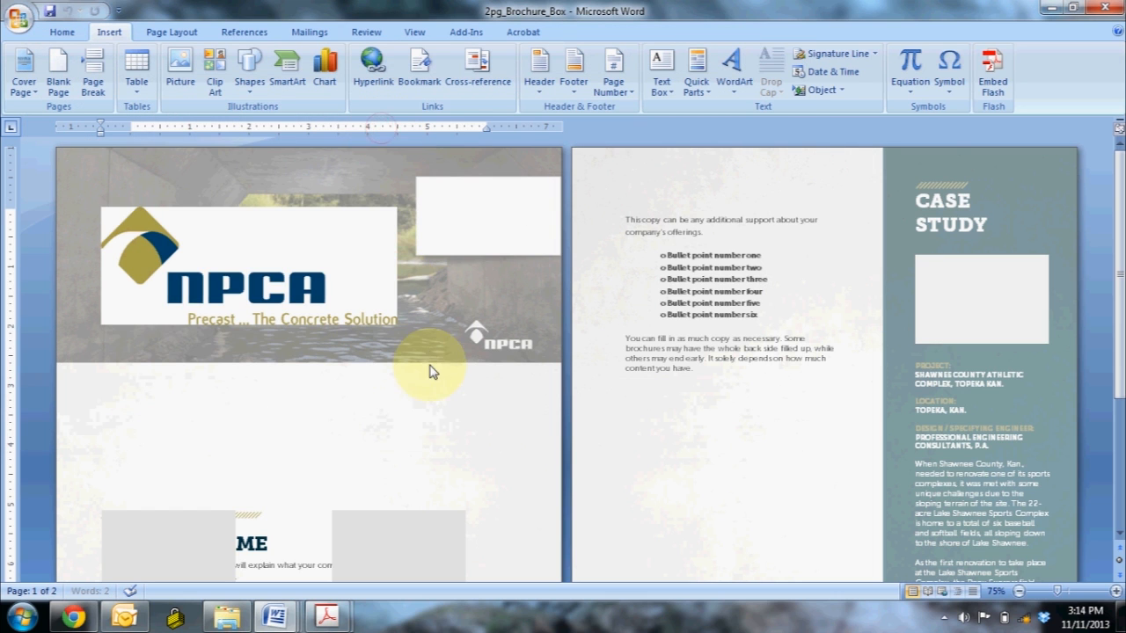
- Set the inserted logo's text wrapping to In Front of Text
click(299, 264)
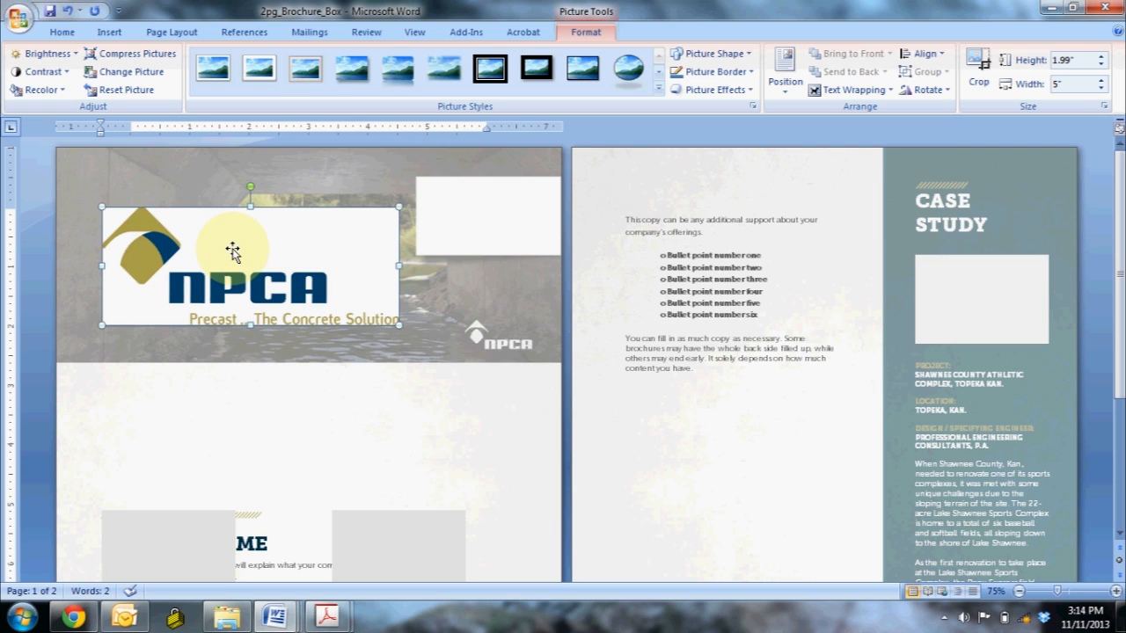
click(861, 92)
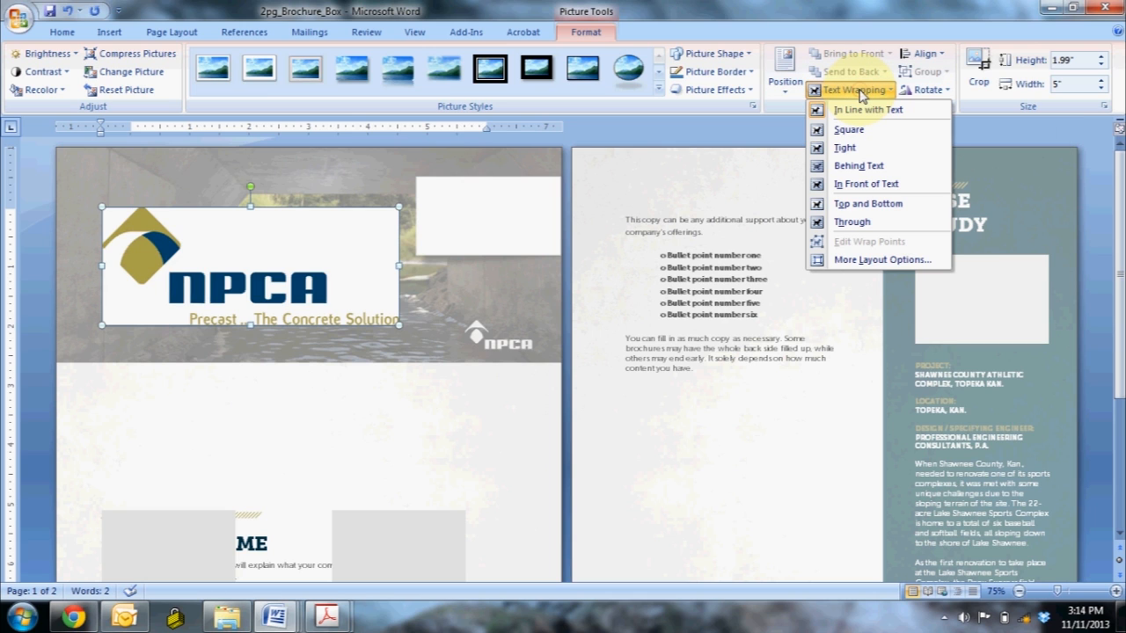
click(868, 184)
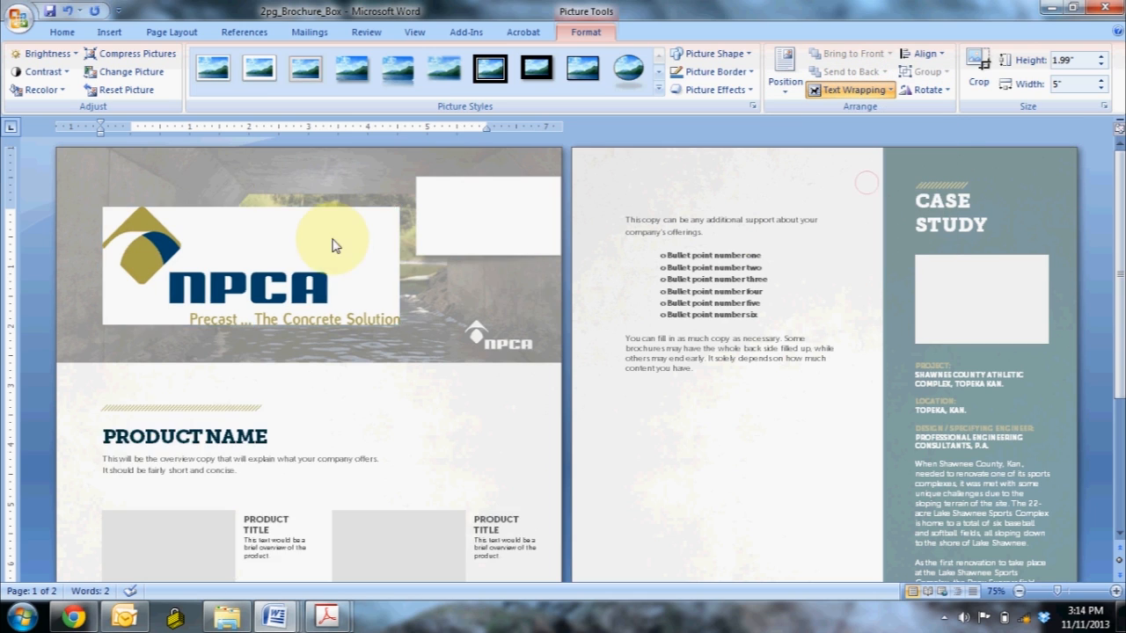
- Shrink the logo to about 0.9" by 2.27" and position it inside the white box on the cover photo
drag(186, 237, 296, 216)
drag(216, 180, 380, 246)
drag(436, 283, 476, 214)
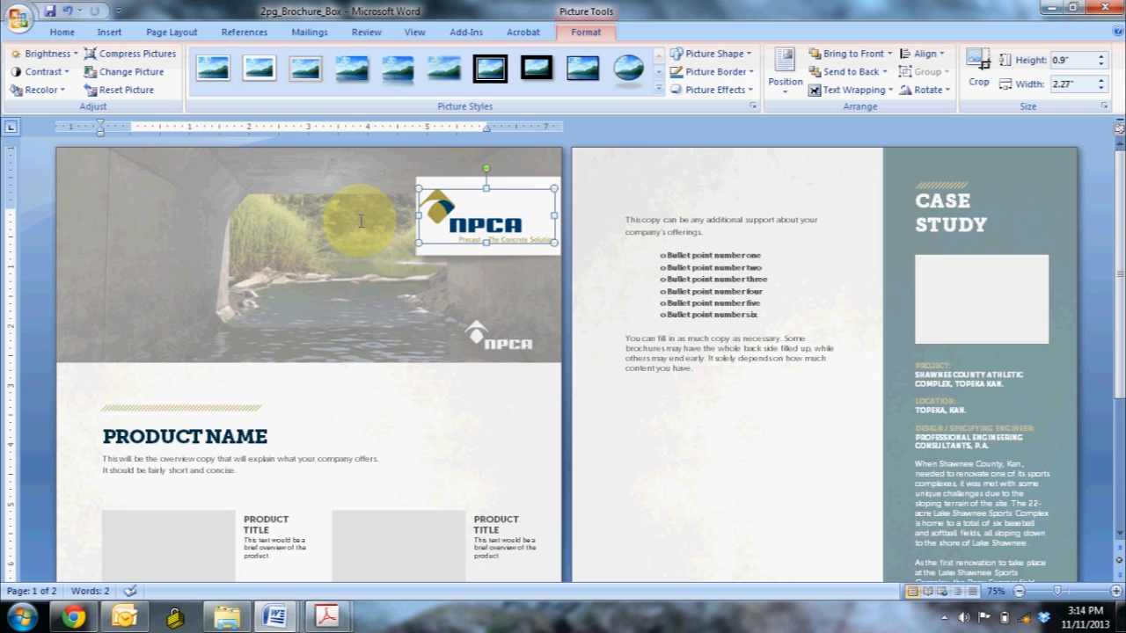
key(Right)
key(Right)
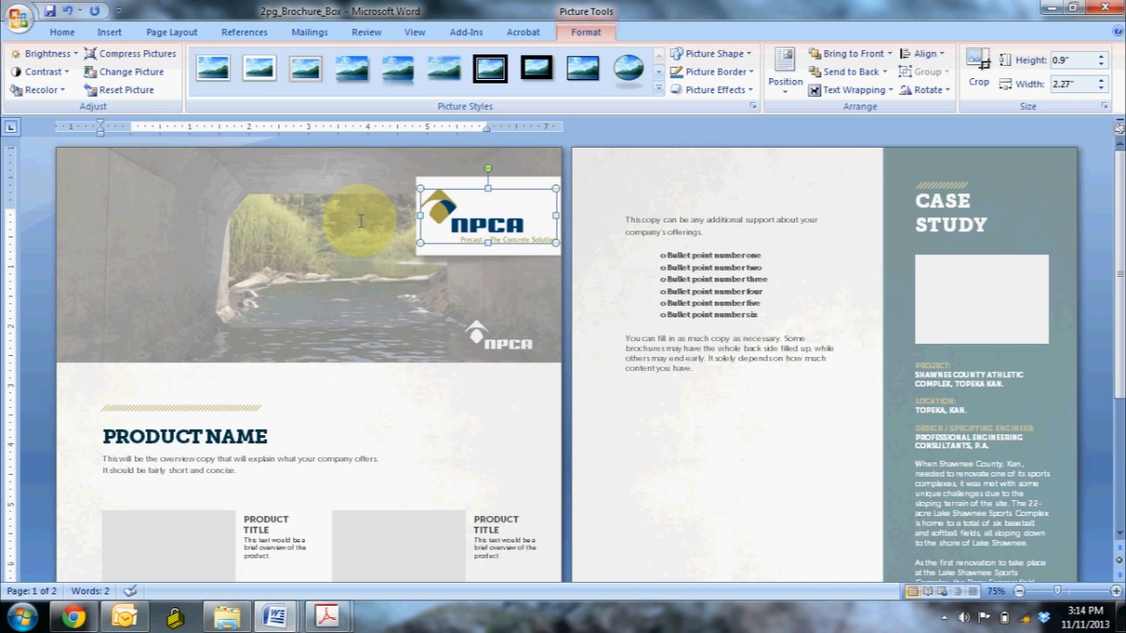
key(Right)
key(Right)
key(Left)
key(Left)
- Replace the PRODUCT NAME heading on the first page with "Box Culverts"
scroll(158, 445, down, 1)
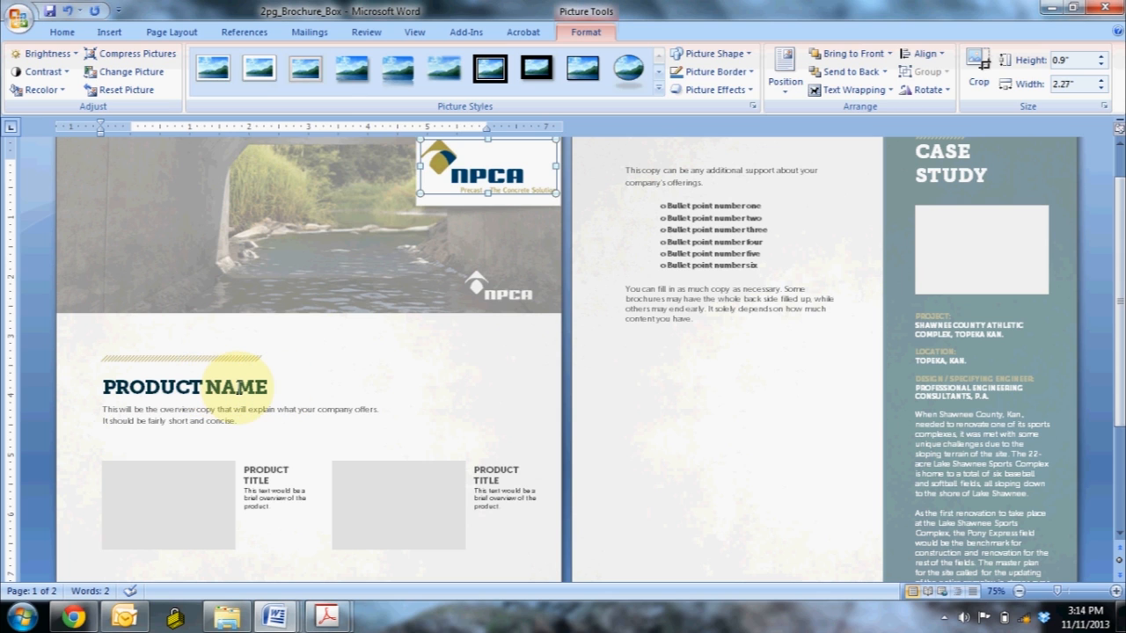
click(242, 385)
drag(284, 342, 109, 340)
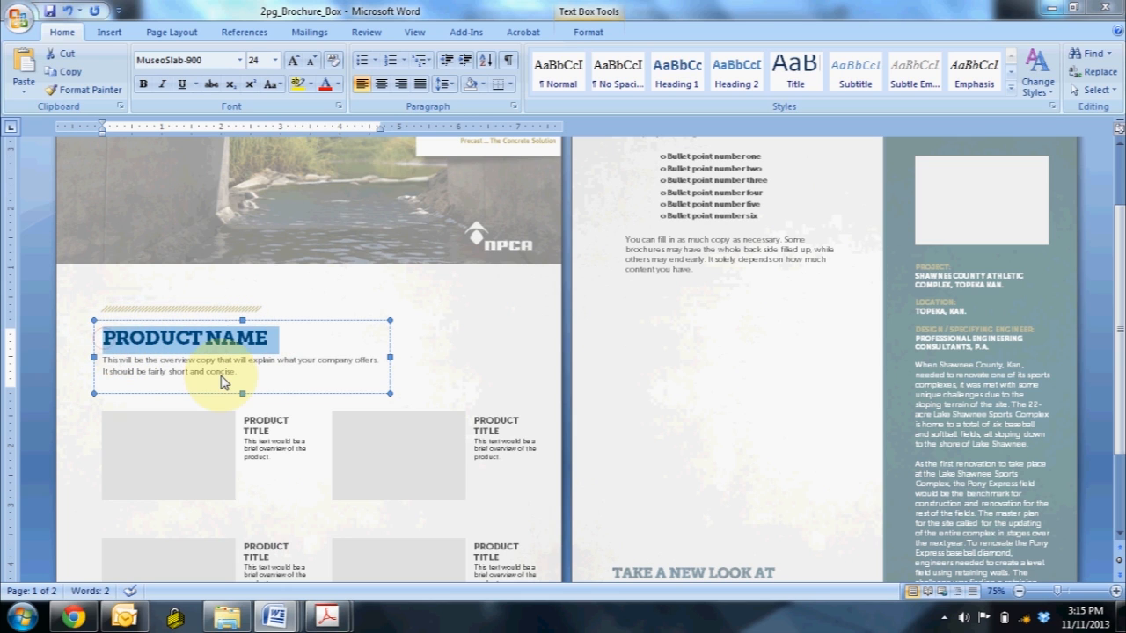
text(Box Culverts)
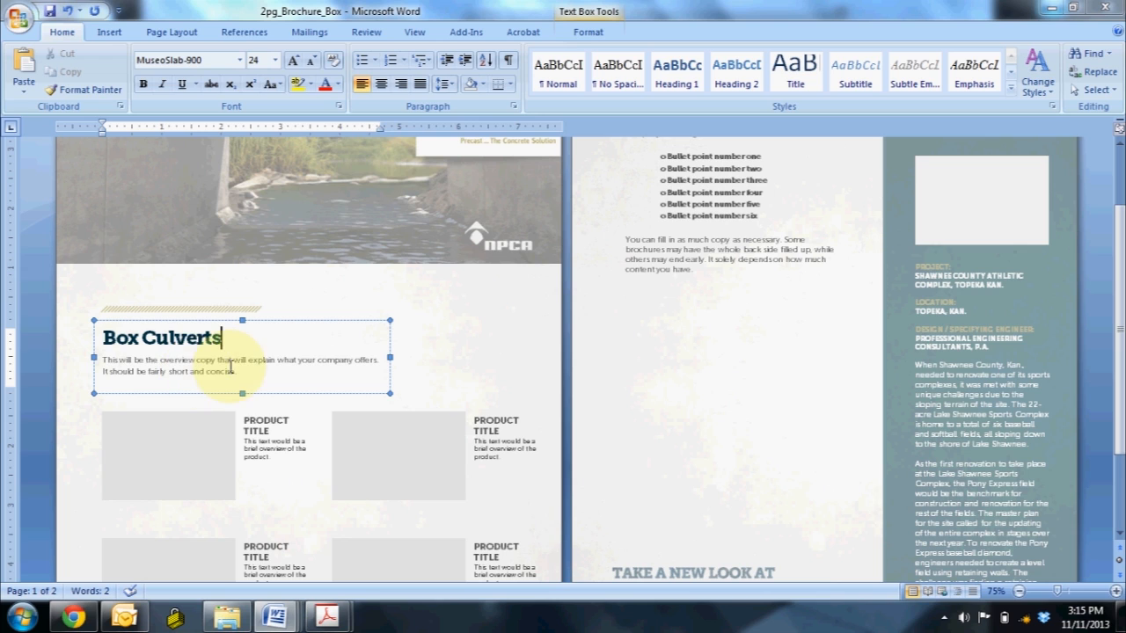
drag(250, 372, 160, 359)
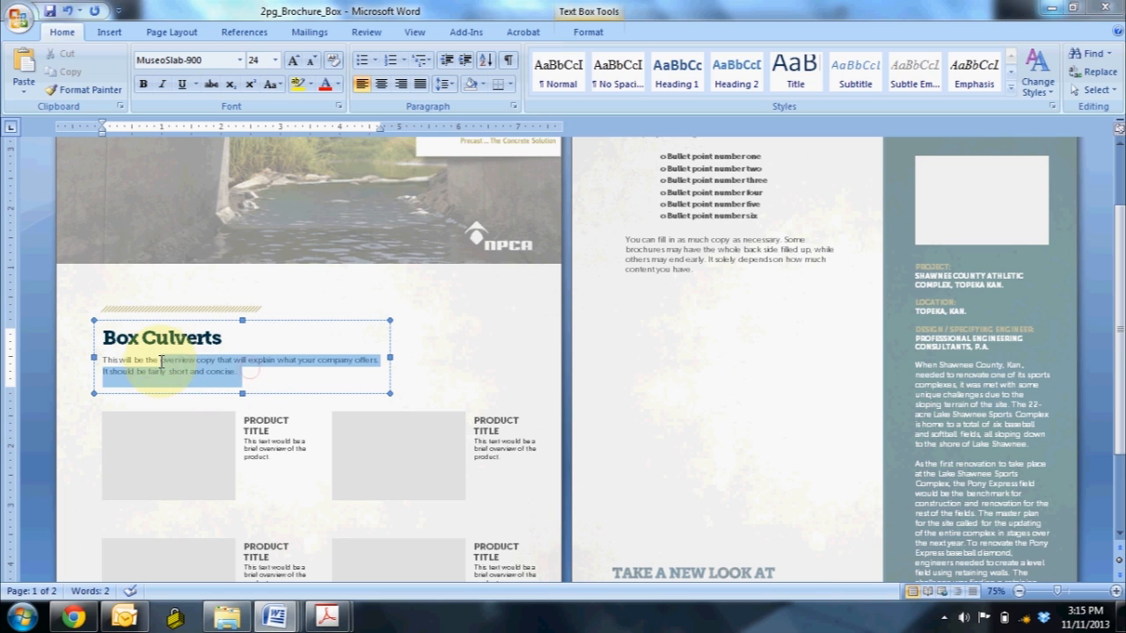
click(219, 371)
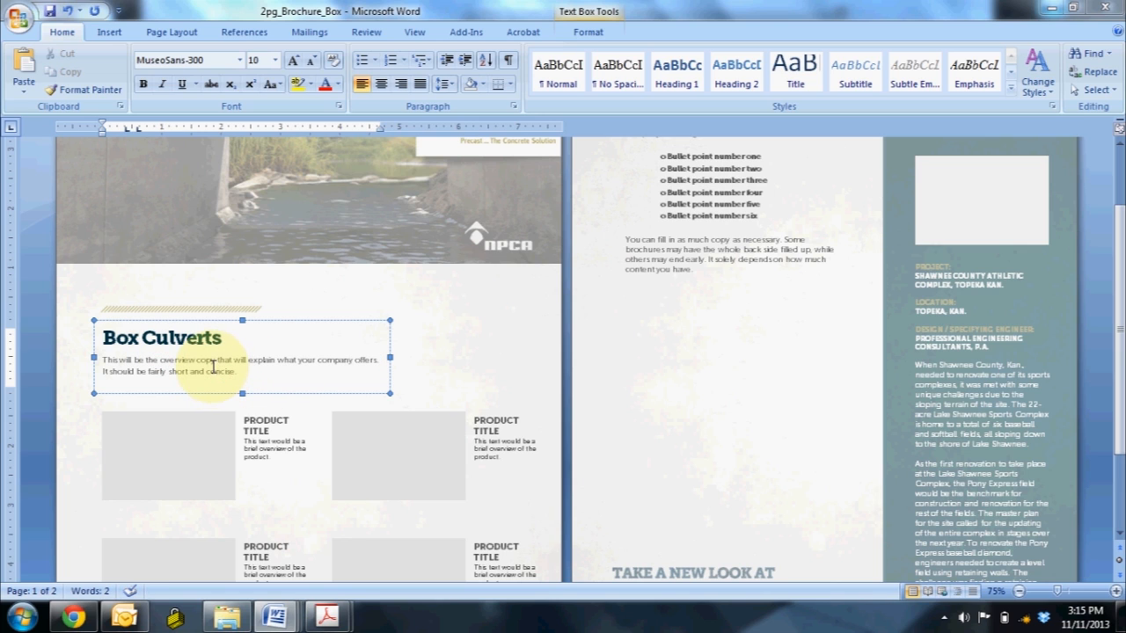
scroll(211, 369, down, 1)
scroll(264, 387, down, 1)
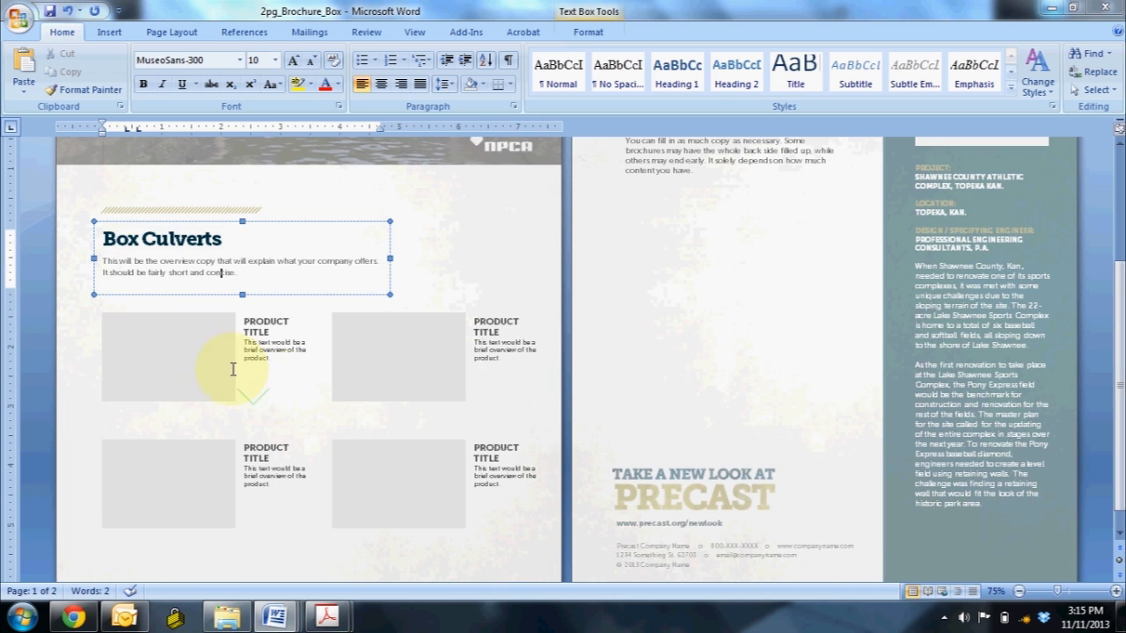
click(195, 364)
click(359, 377)
click(384, 451)
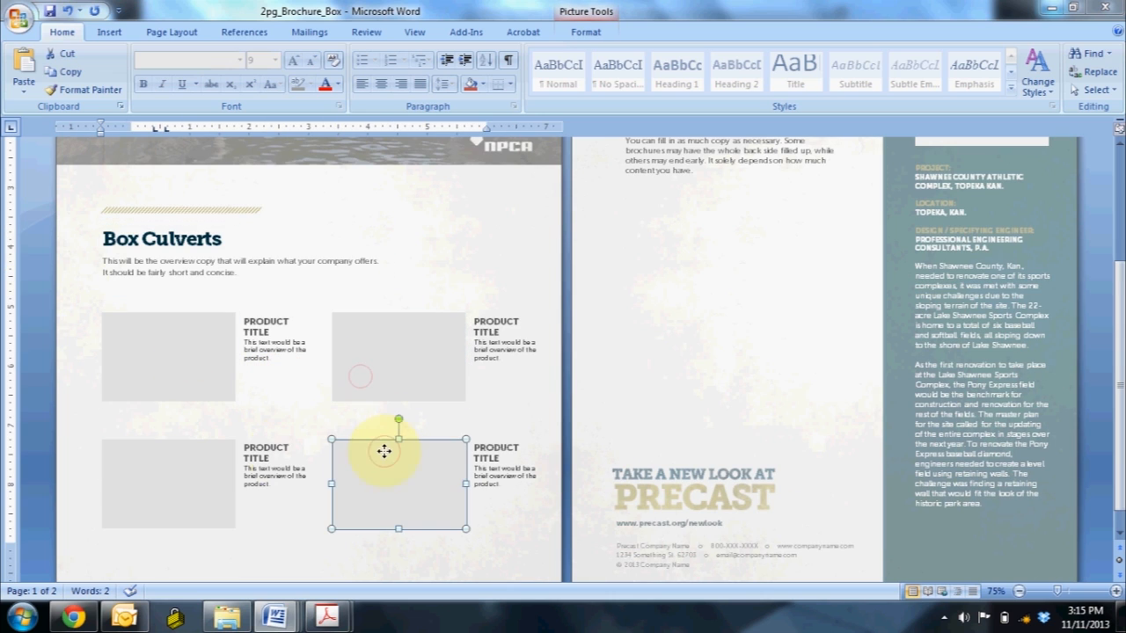
click(152, 466)
- Nudge the upper-left product placeholder slightly left and change its picture to Box Culvert (1)
click(183, 378)
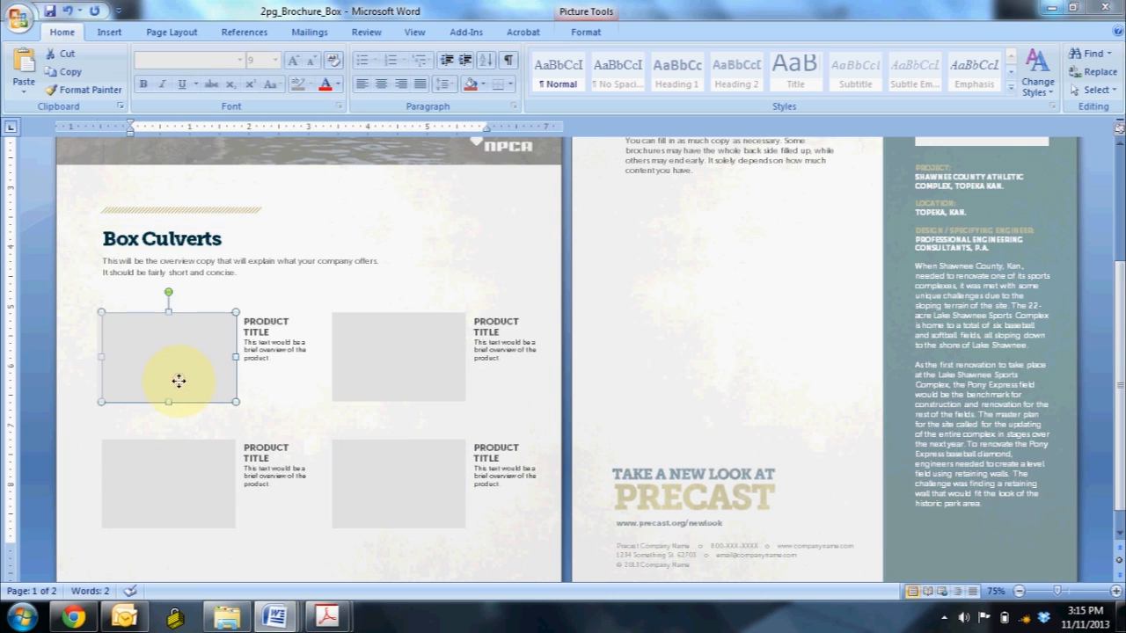
drag(178, 380, 174, 380)
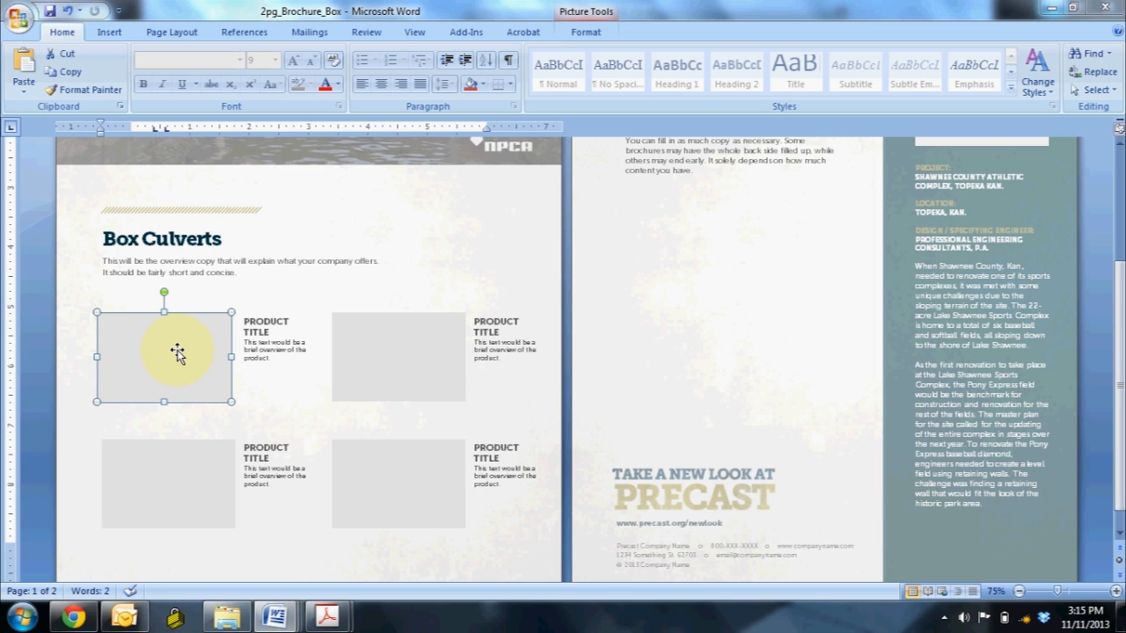
double_click(177, 352)
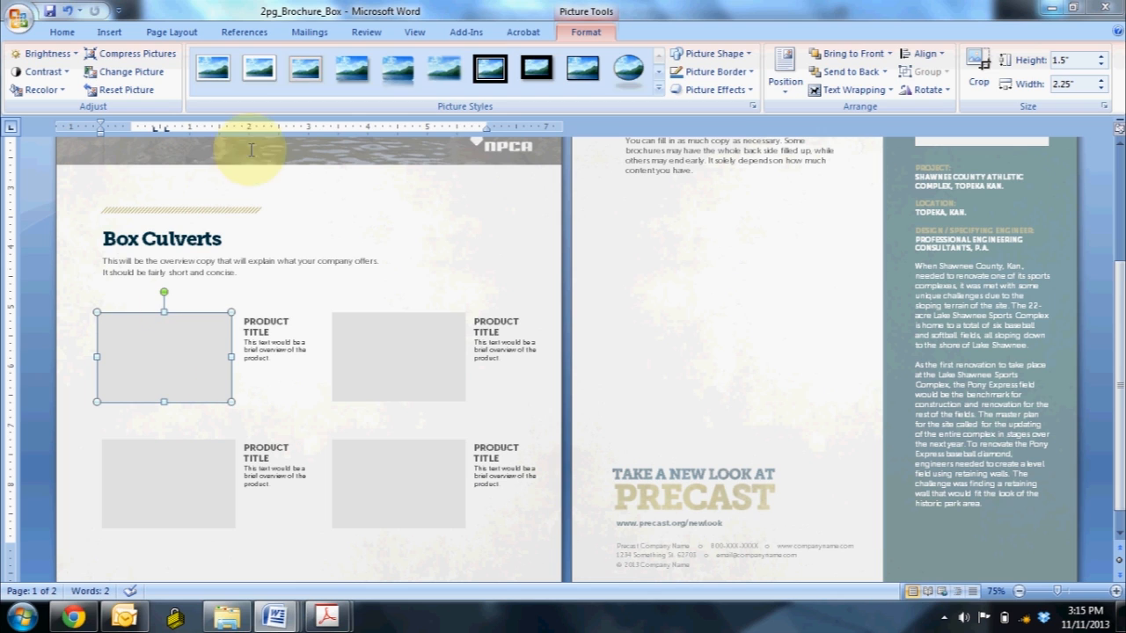
click(146, 75)
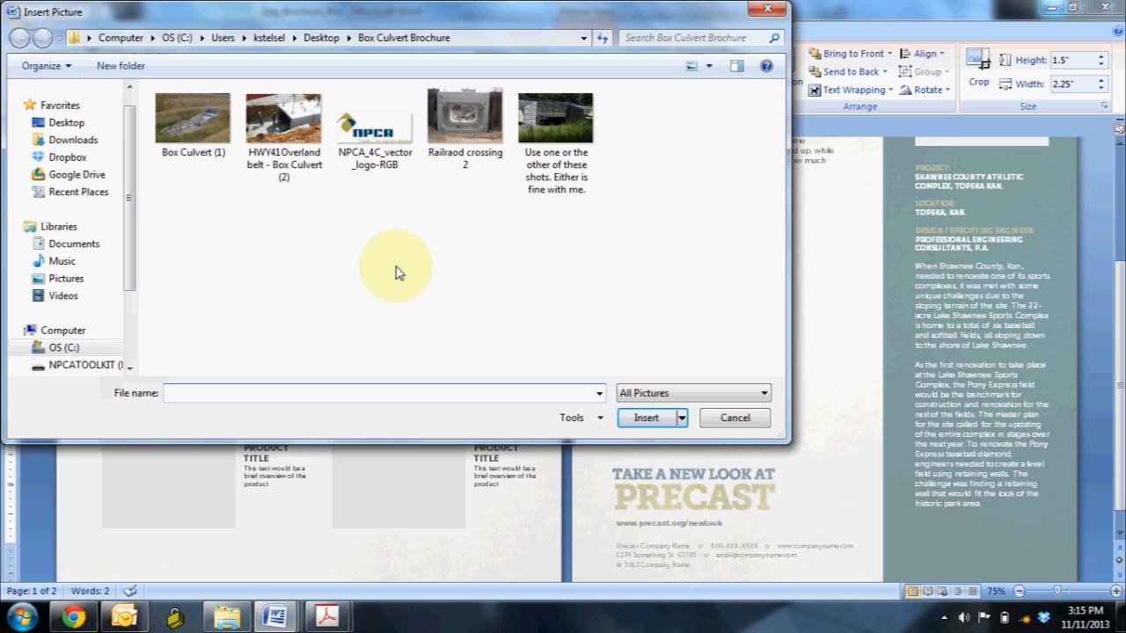
double_click(191, 120)
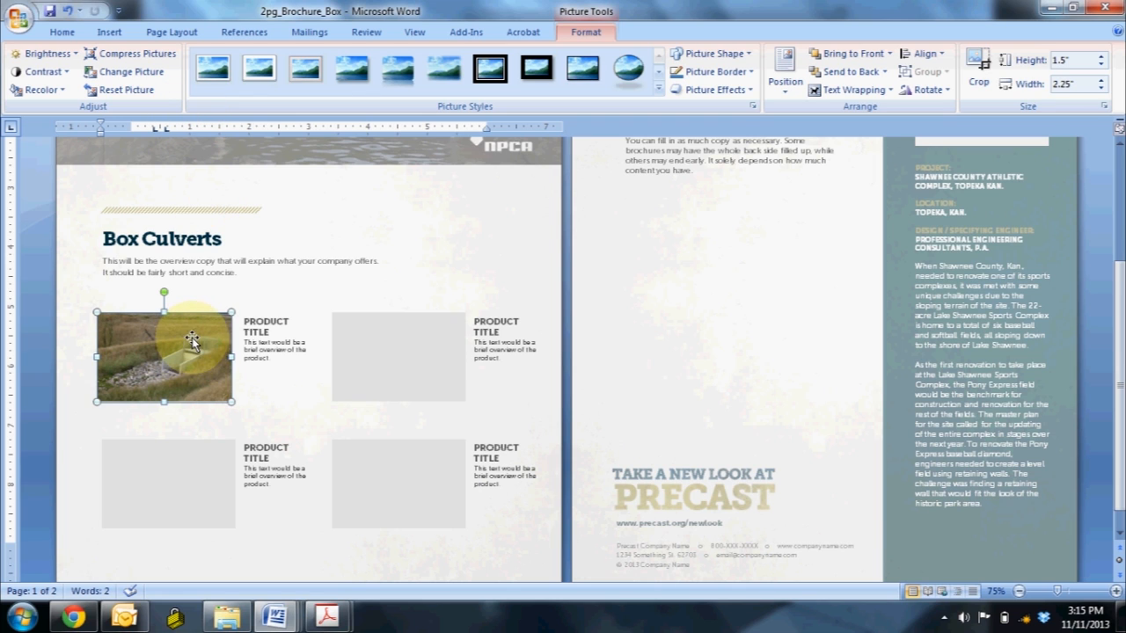
- Change the upper-right product placeholder to the Railraod crossing 2 picture
click(375, 343)
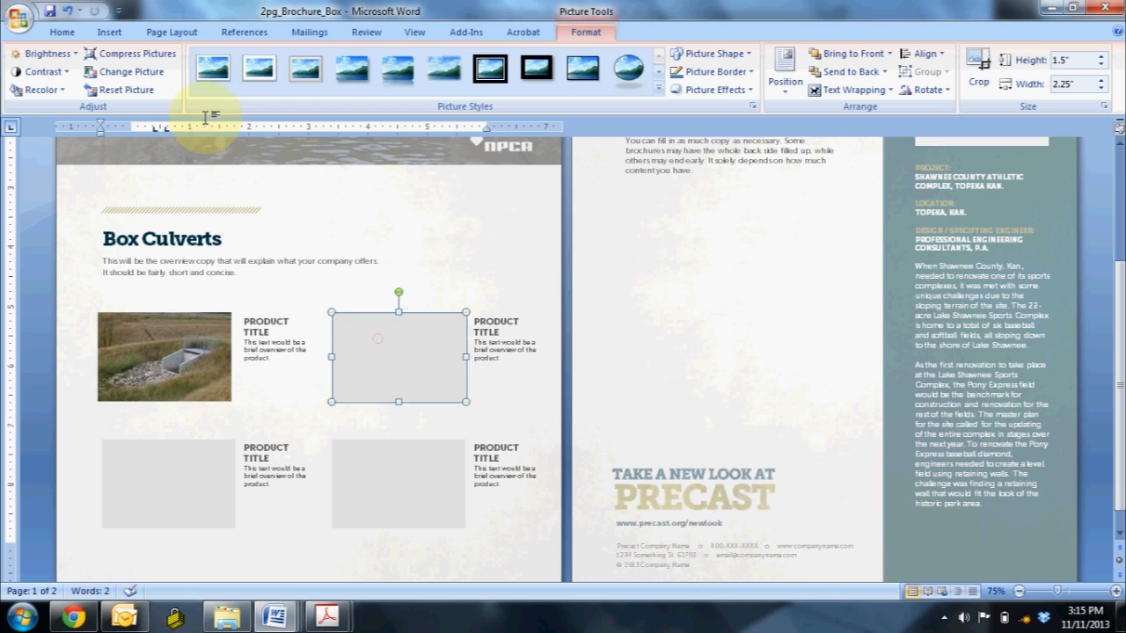
click(130, 73)
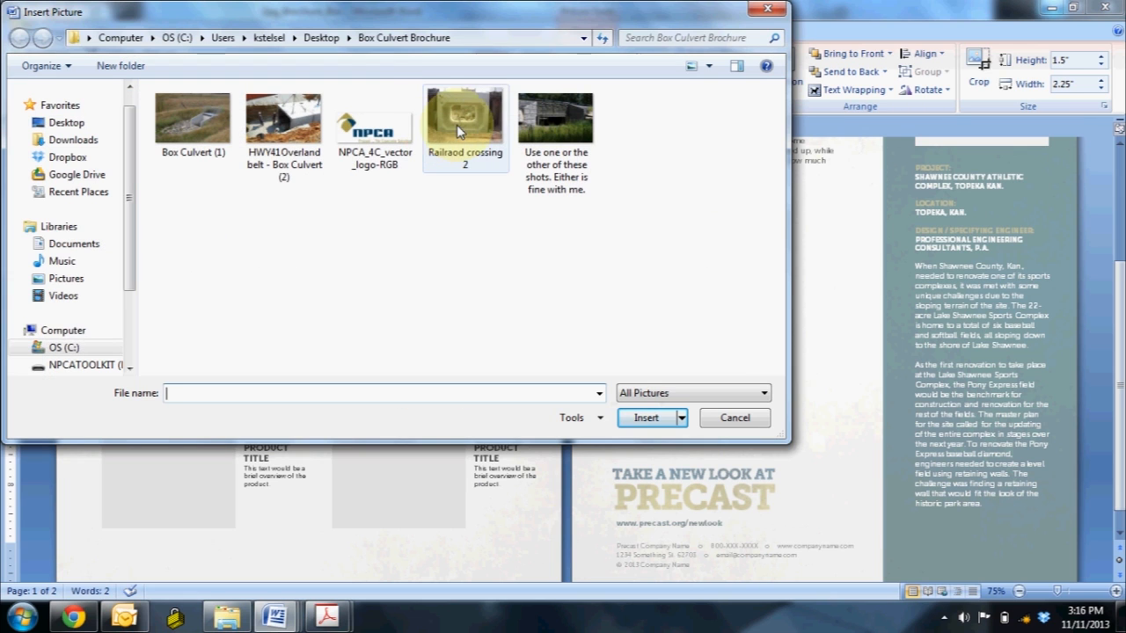
click(465, 121)
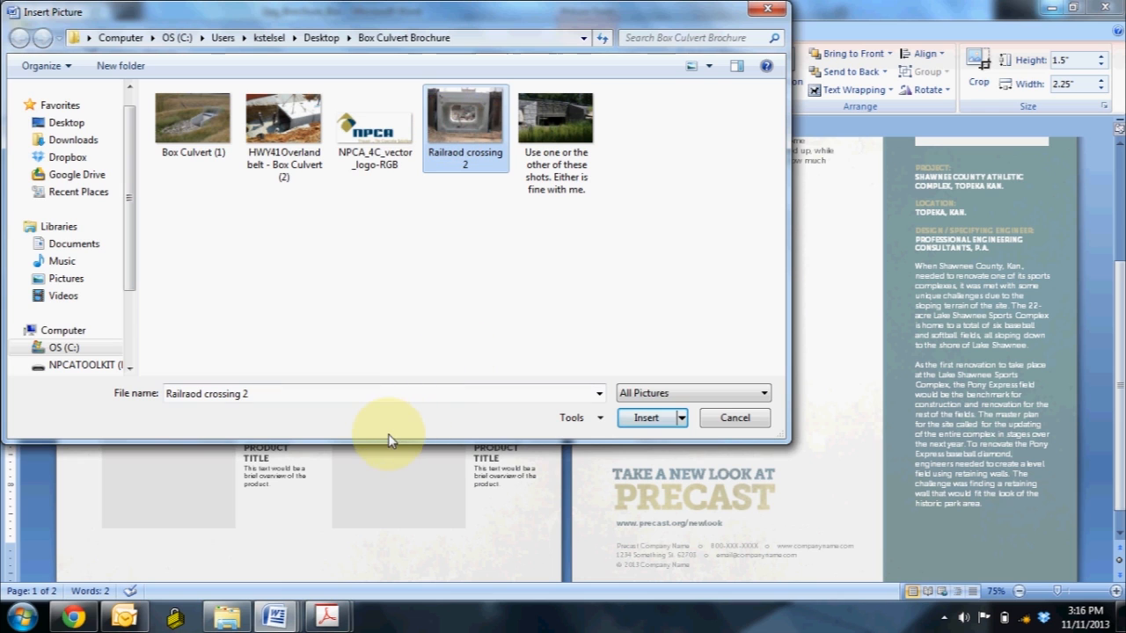
click(638, 418)
- Change the lower-left product placeholder to the HWY41Overlandbelt - Box Culvert (2) picture
click(182, 465)
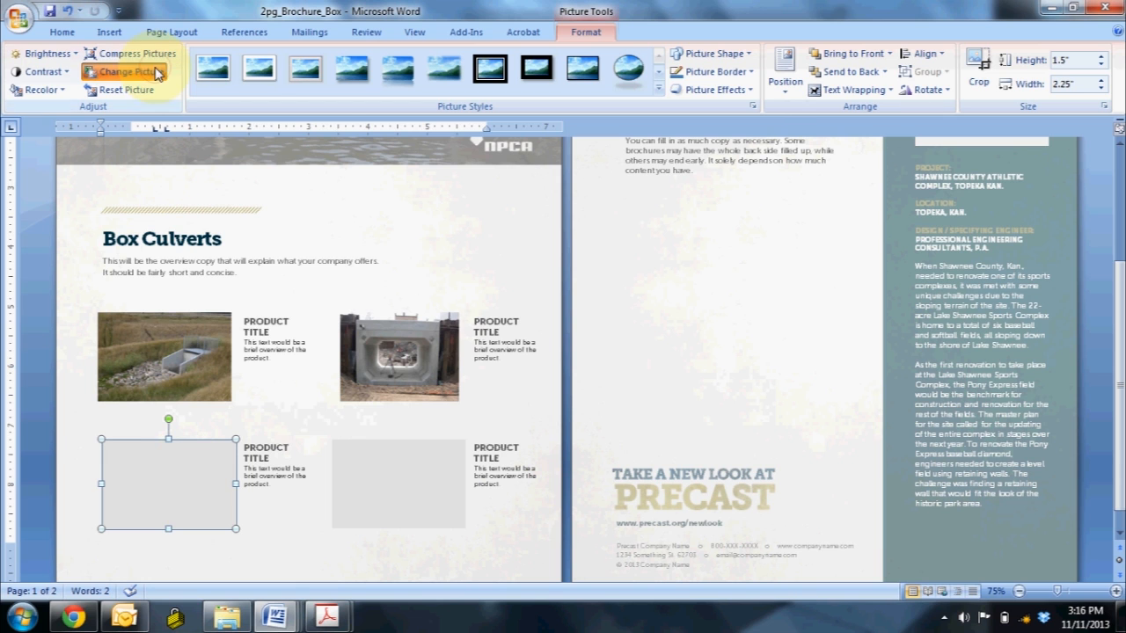
click(128, 72)
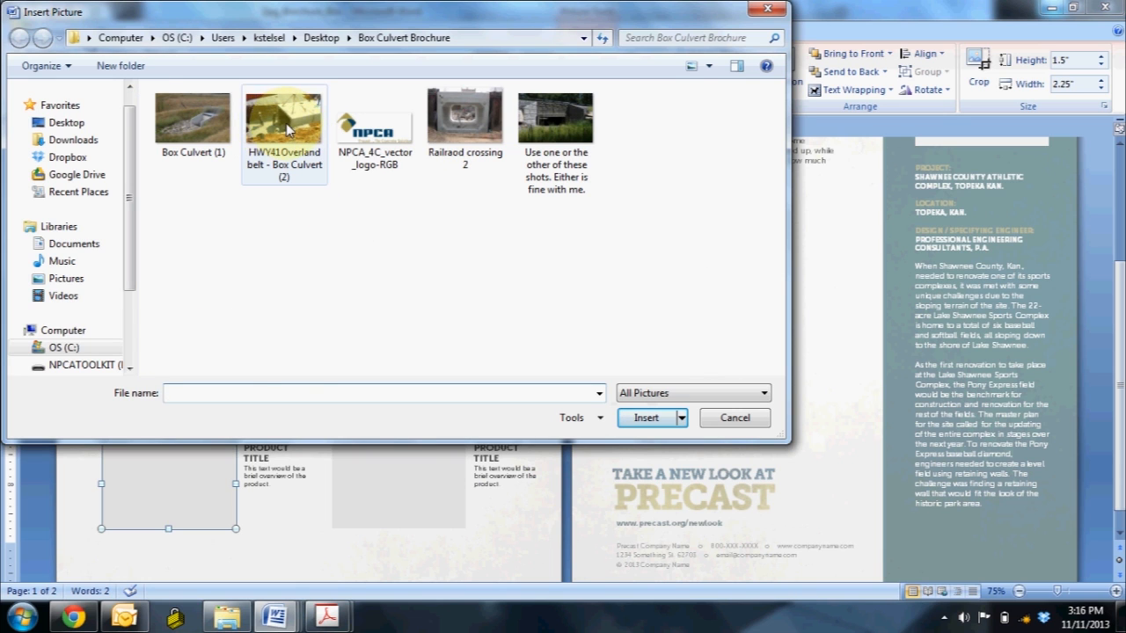
double_click(286, 125)
- Change the lower-right product placeholder to the picture named "Use one or the other of these shots. Either is fine with me."
click(407, 475)
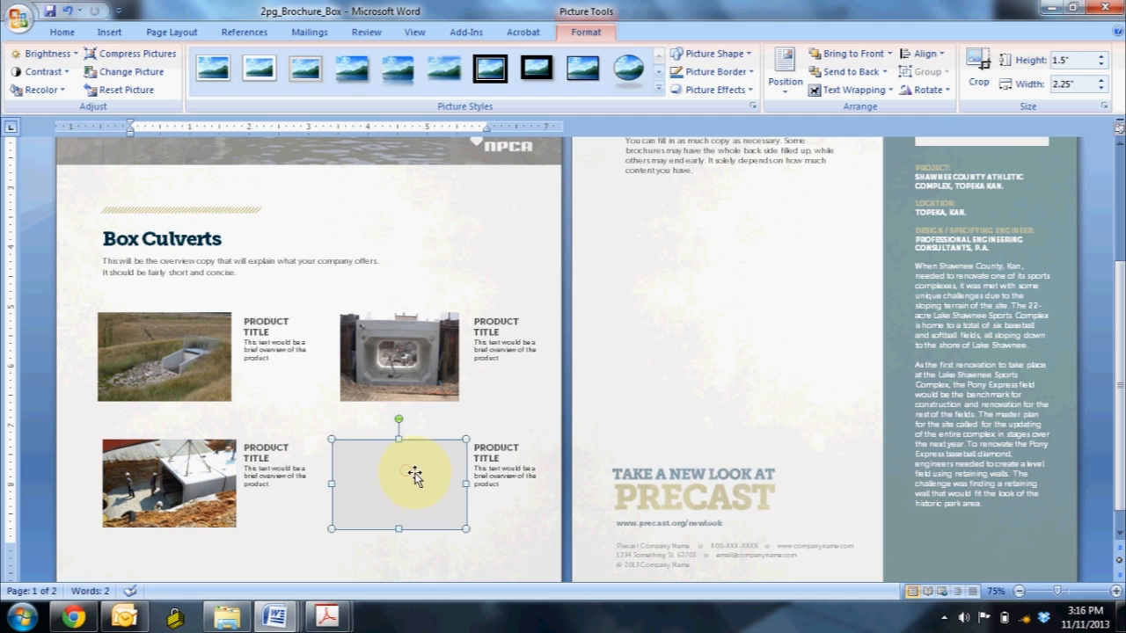
click(145, 71)
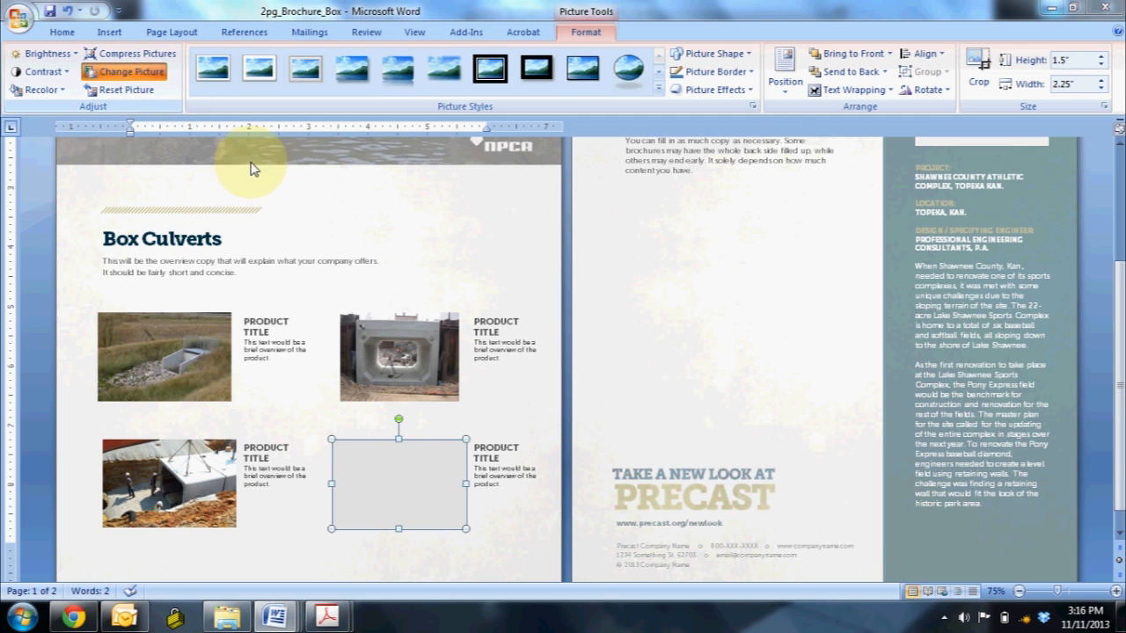
double_click(558, 145)
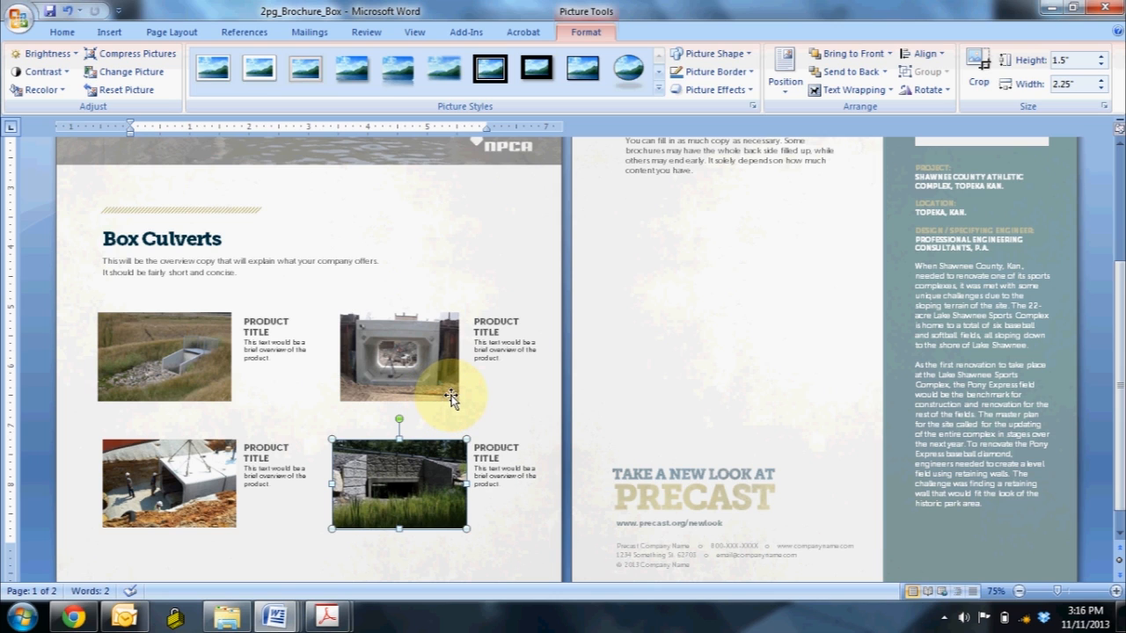
- Replace the product title beside the upper-left photo with "Strength" and the one beside the upper-right photo with "Durability"
click(246, 326)
triple_click(237, 324)
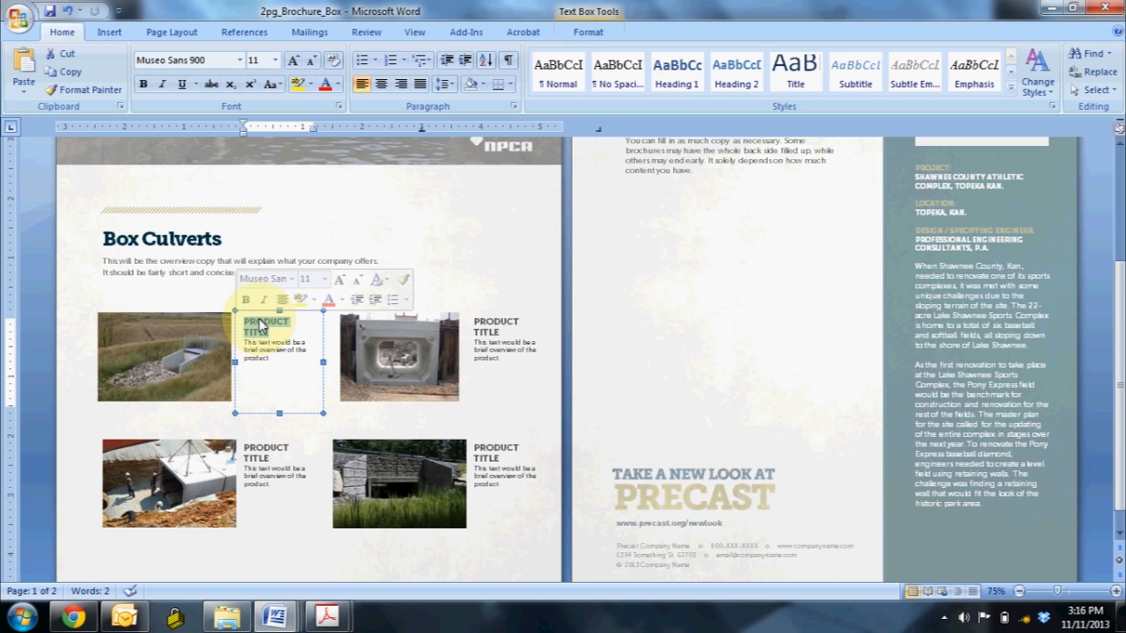
text(Strength)
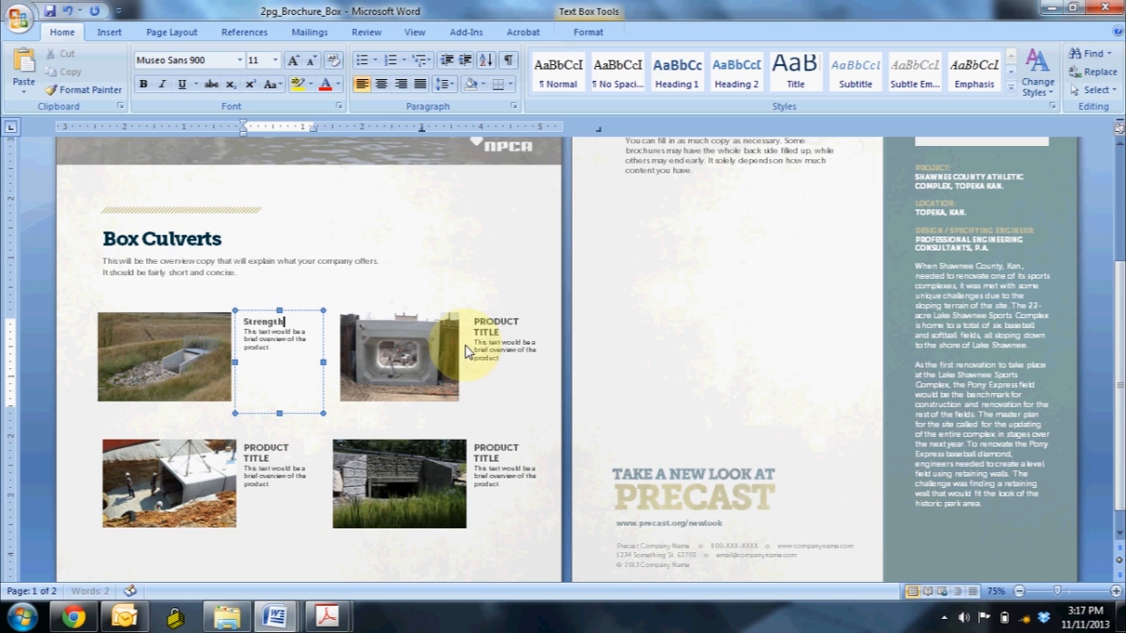
click(493, 332)
triple_click(496, 331)
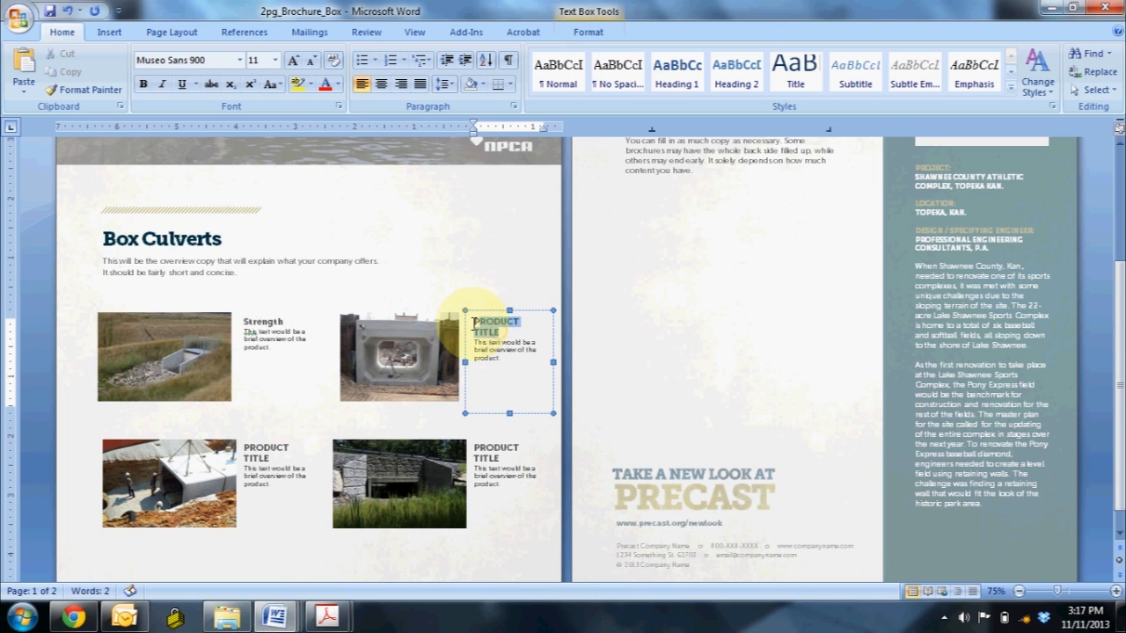
text(Durab)
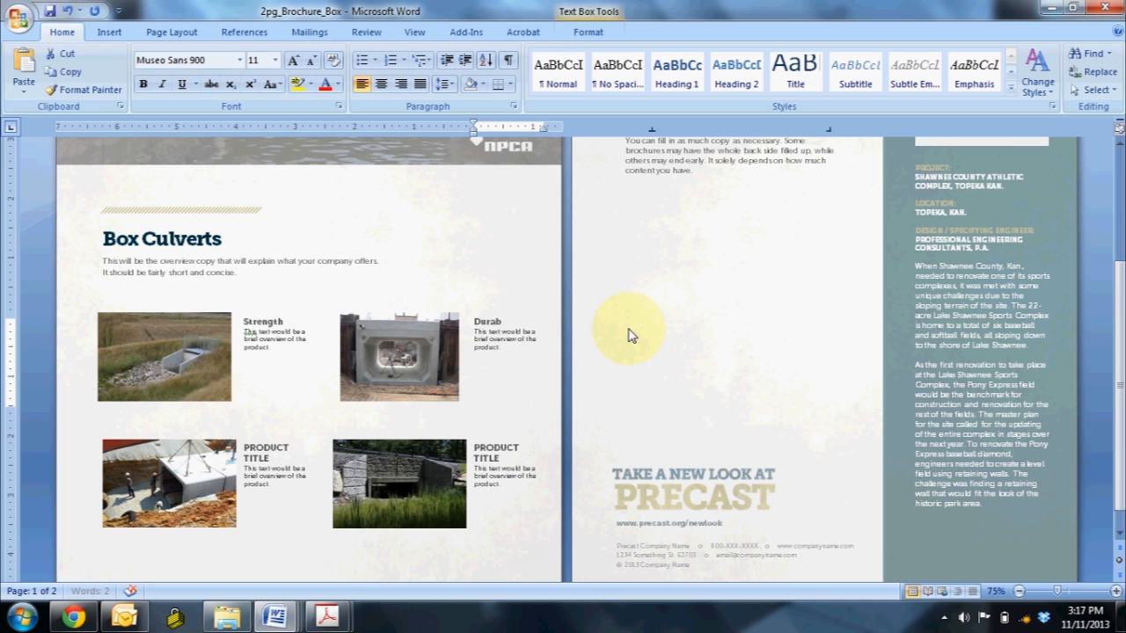
text(ility)
- Replace the product title beside the lower-left photo with "Ease of Install" and the one beside the lower-right photo with "Quality Control"
click(265, 457)
triple_click(265, 456)
text(Ease of Install)
click(506, 457)
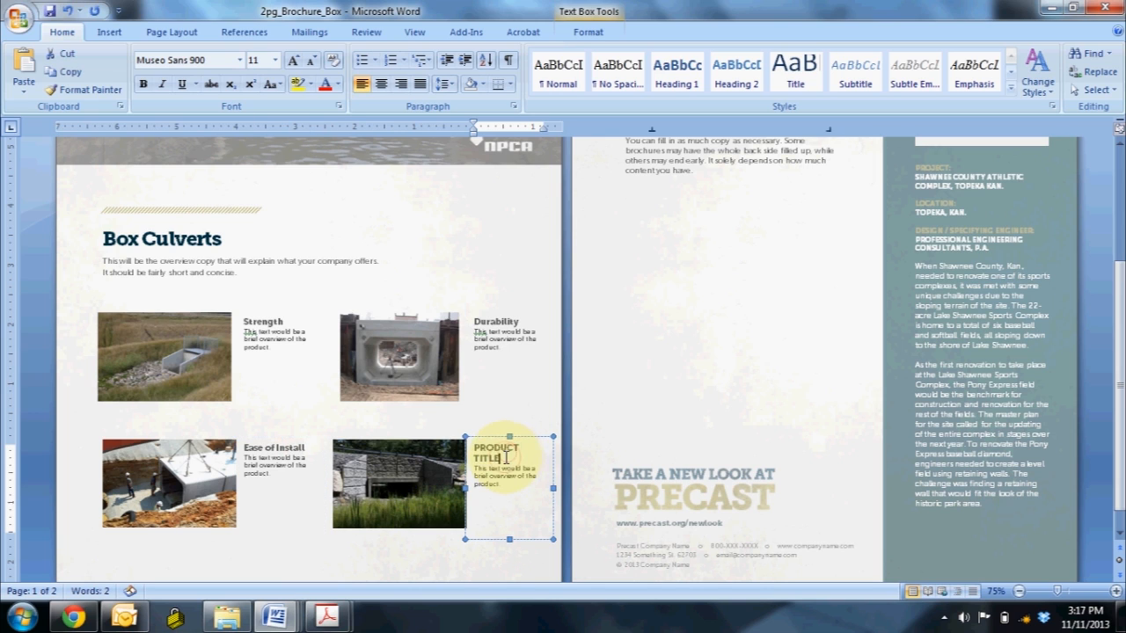
triple_click(477, 447)
text(Qy)
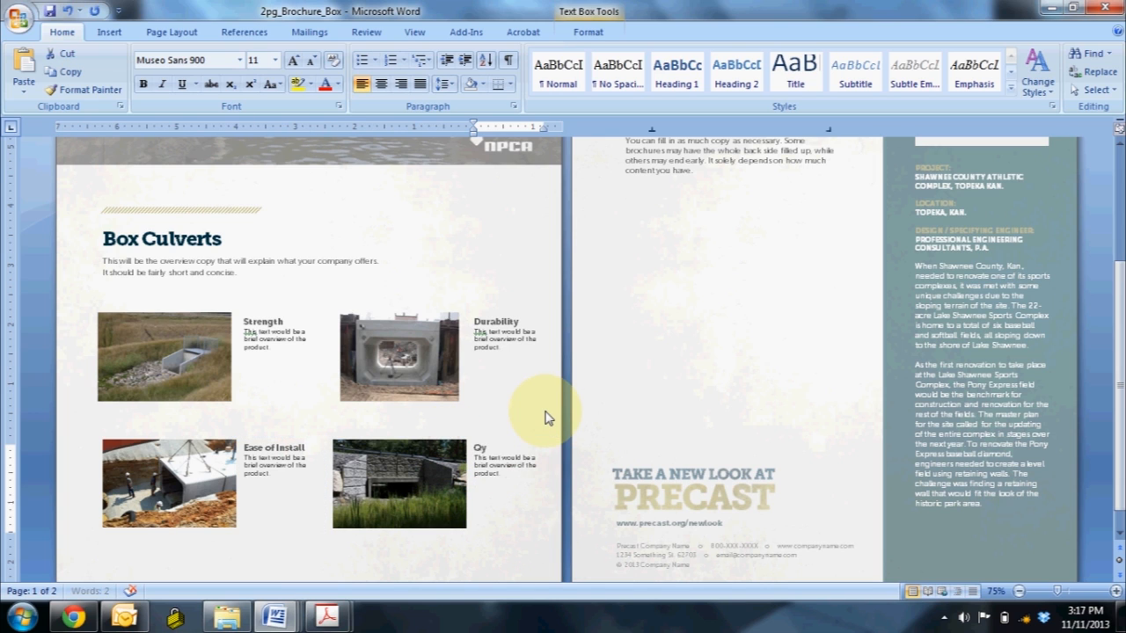
text(a)
key(BackSpace)
key(BackSpace)
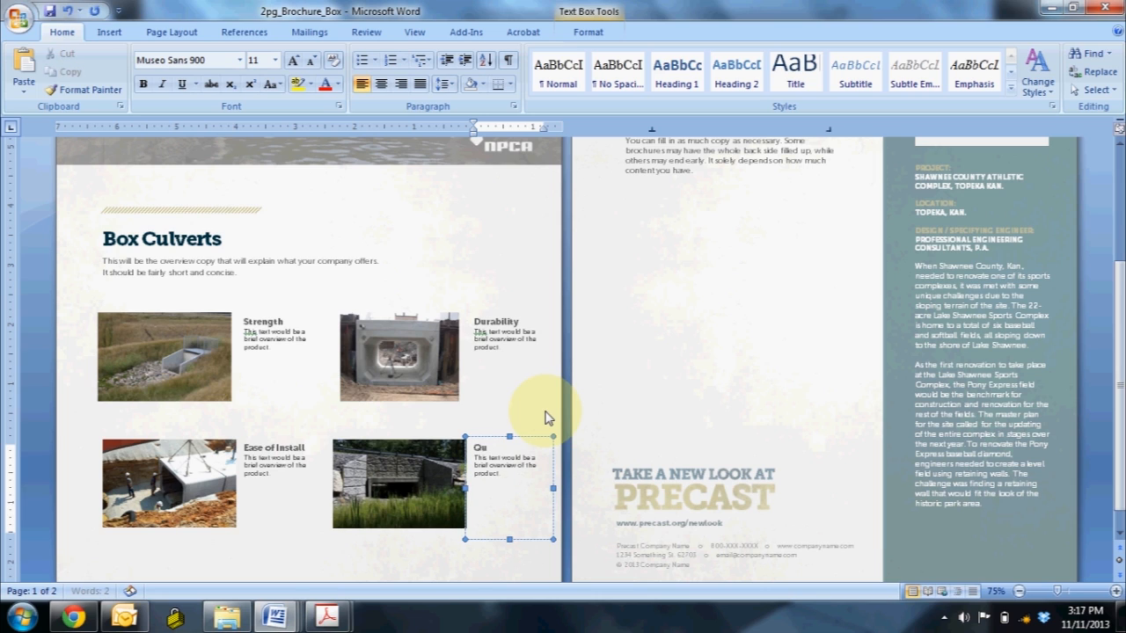
text(uality Control)
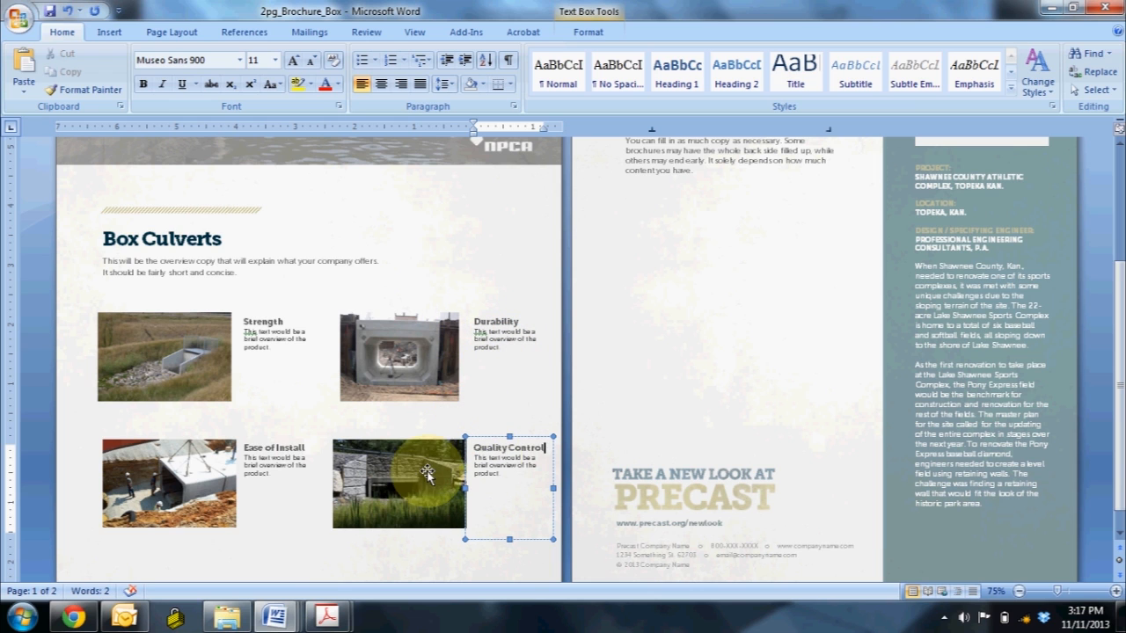
- Open the second page's header for editing and select the picture placeholder under the CASE STUDY heading
scroll(449, 474, down, 1)
scroll(413, 482, up, 3)
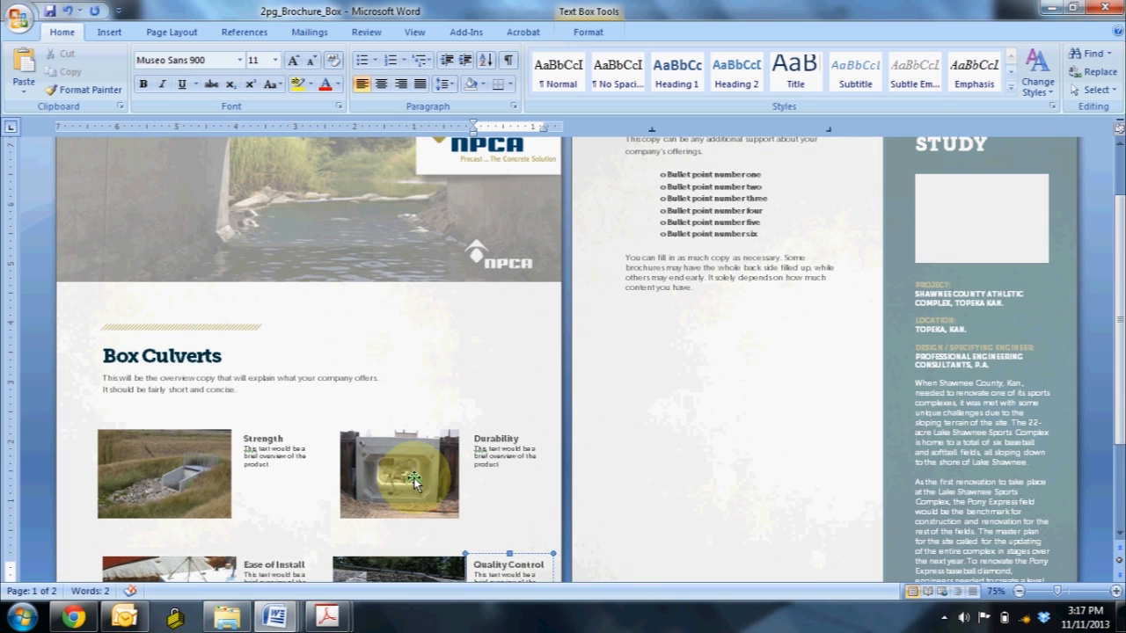
scroll(817, 448, up, 1)
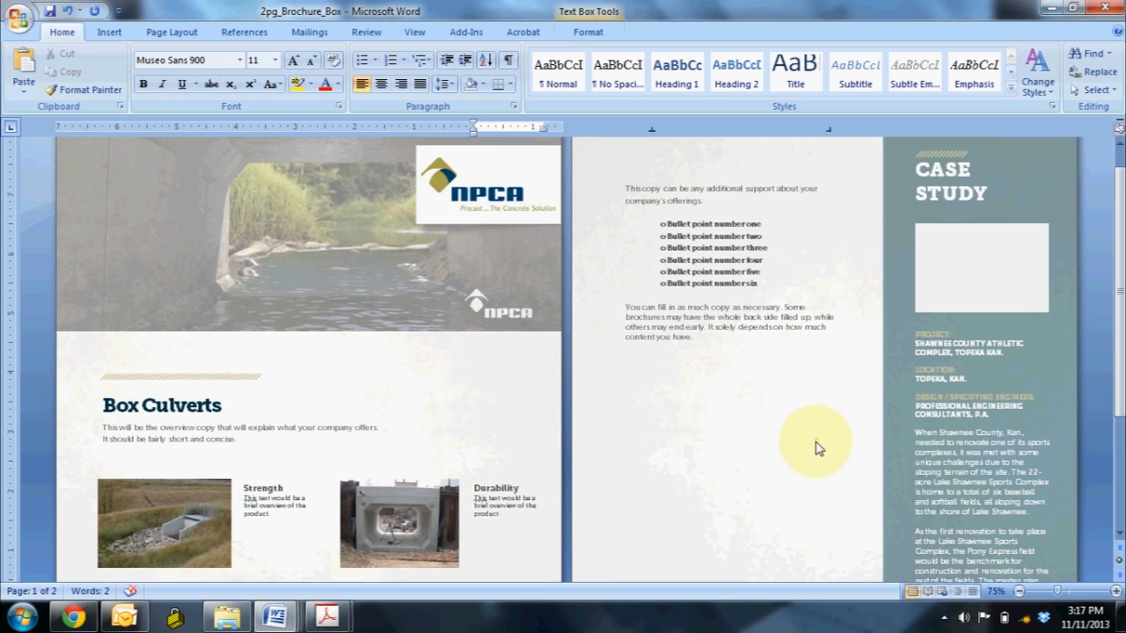
scroll(826, 456, up, 1)
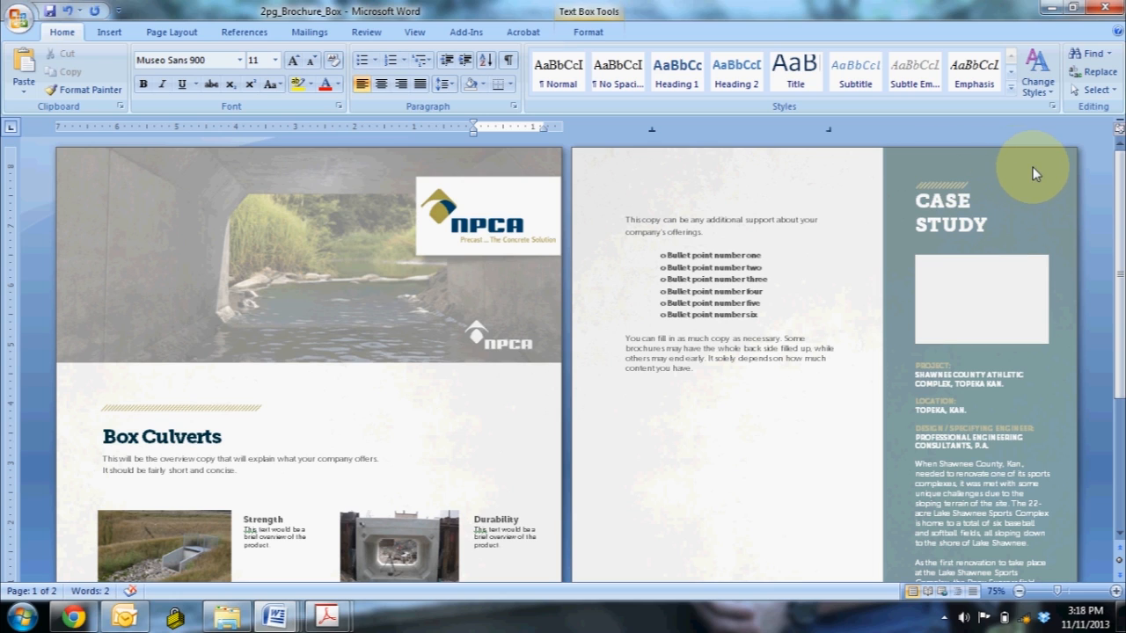
click(985, 163)
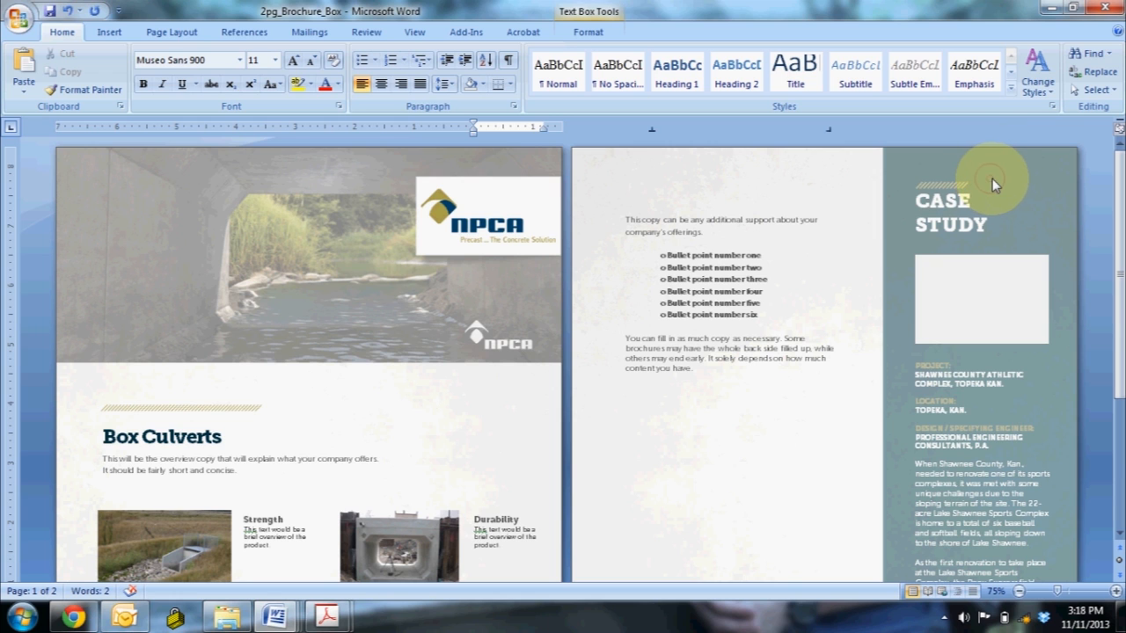
double_click(992, 182)
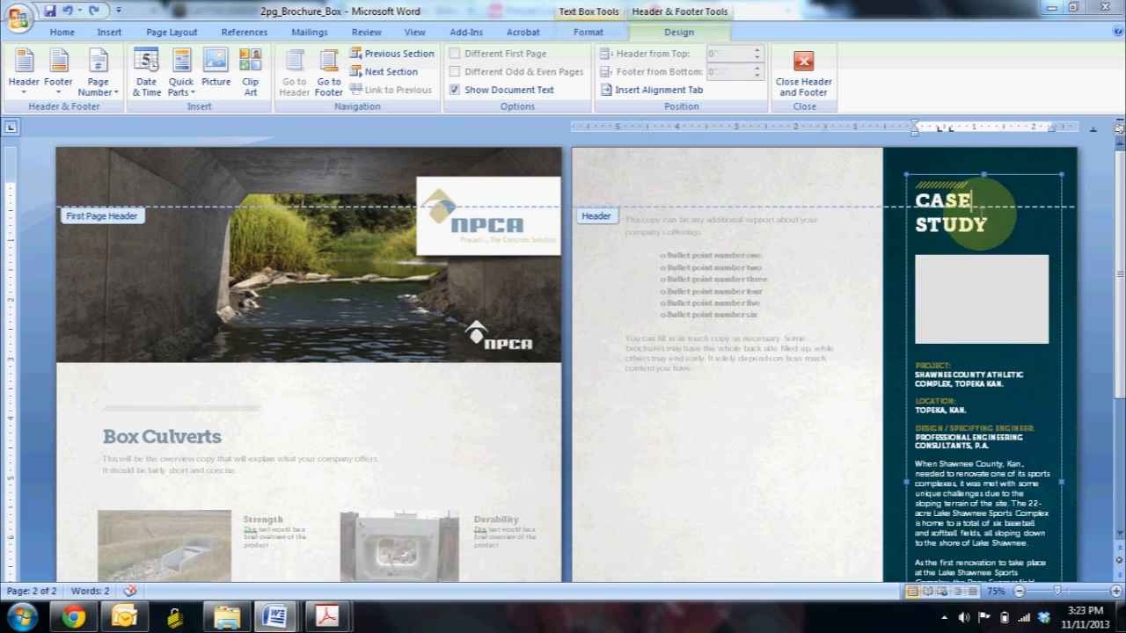
click(977, 296)
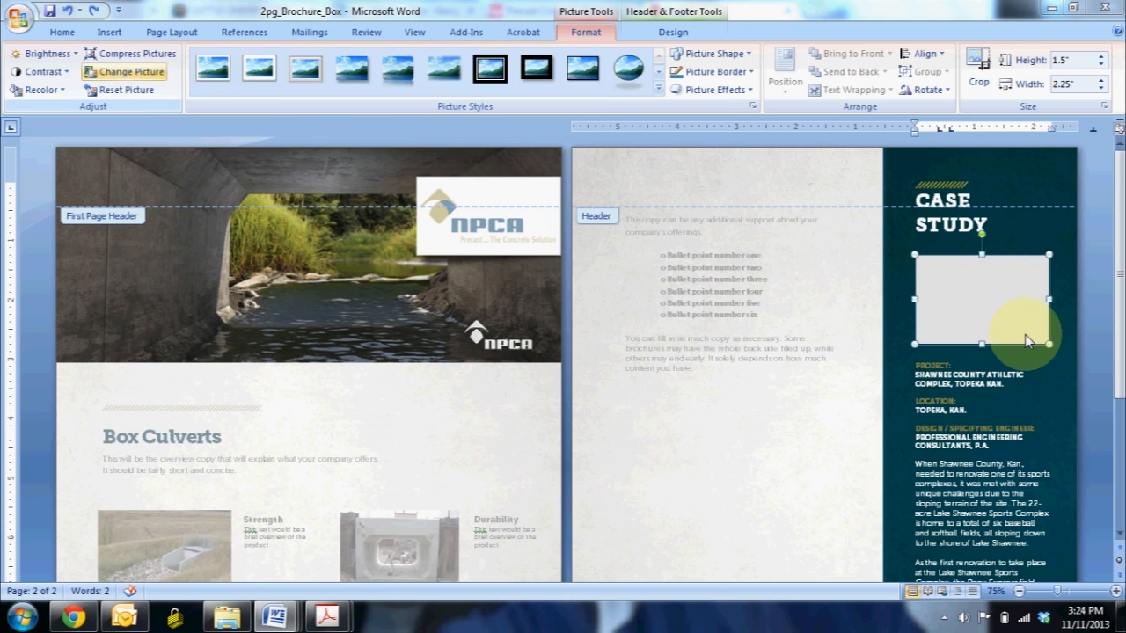
- Look over the case study sidebar, leave header editing and return to the body text
scroll(976, 369, down, 1)
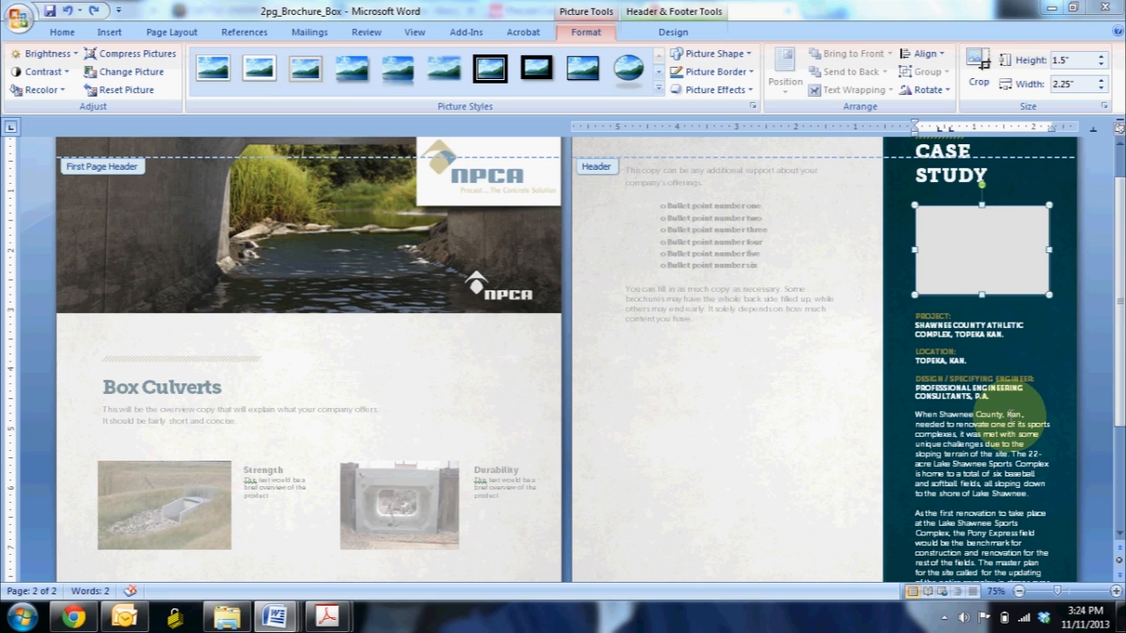
scroll(994, 405, up, 1)
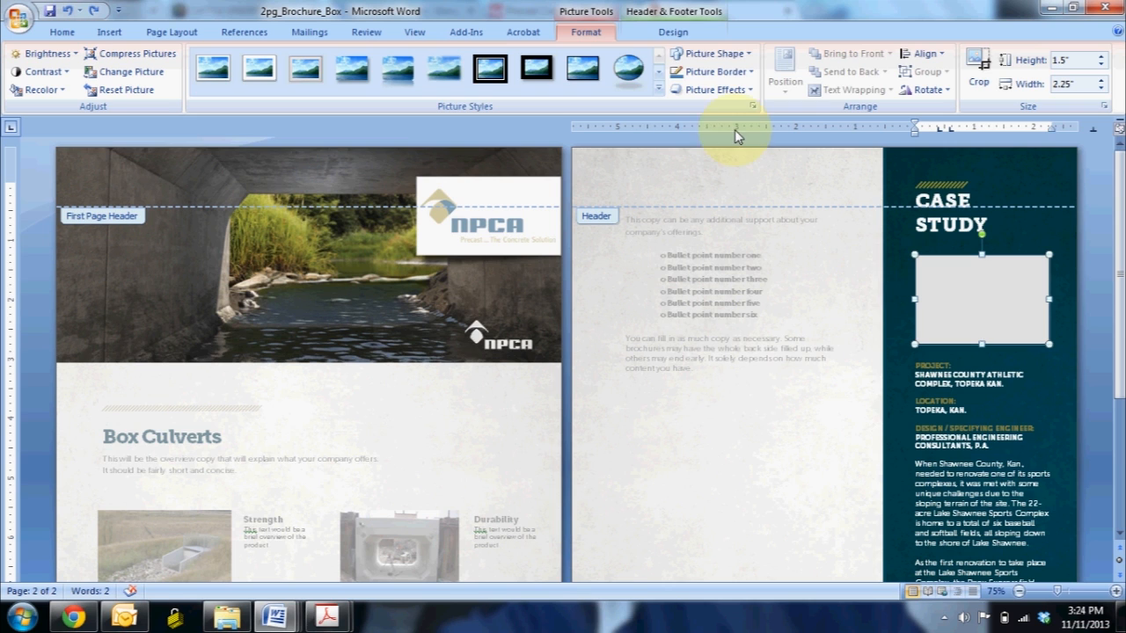
click(668, 34)
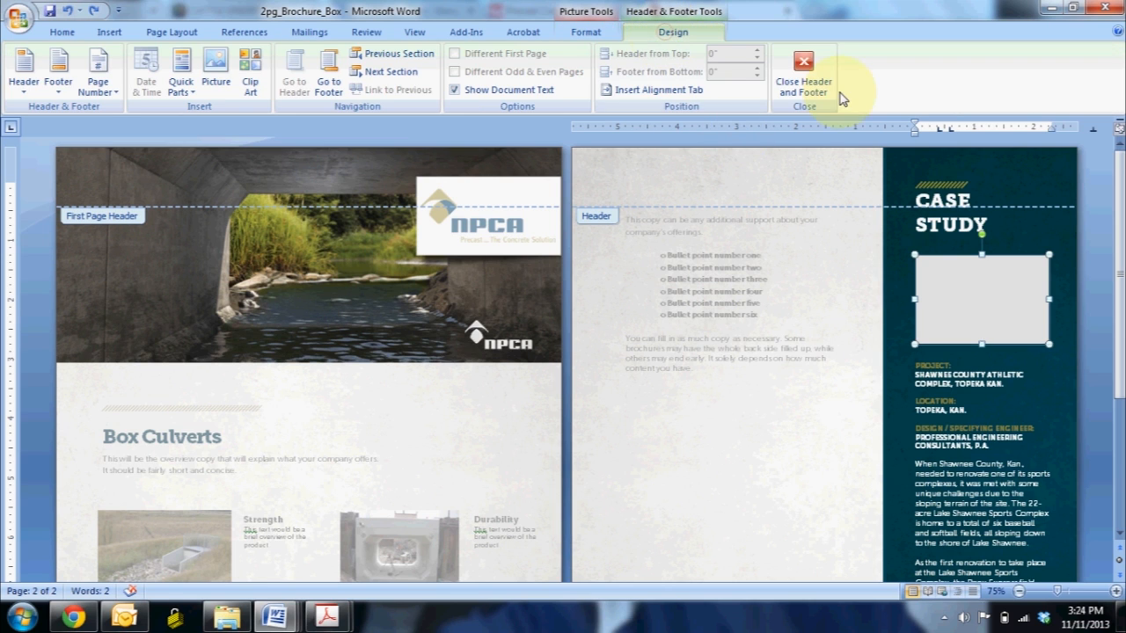
double_click(796, 348)
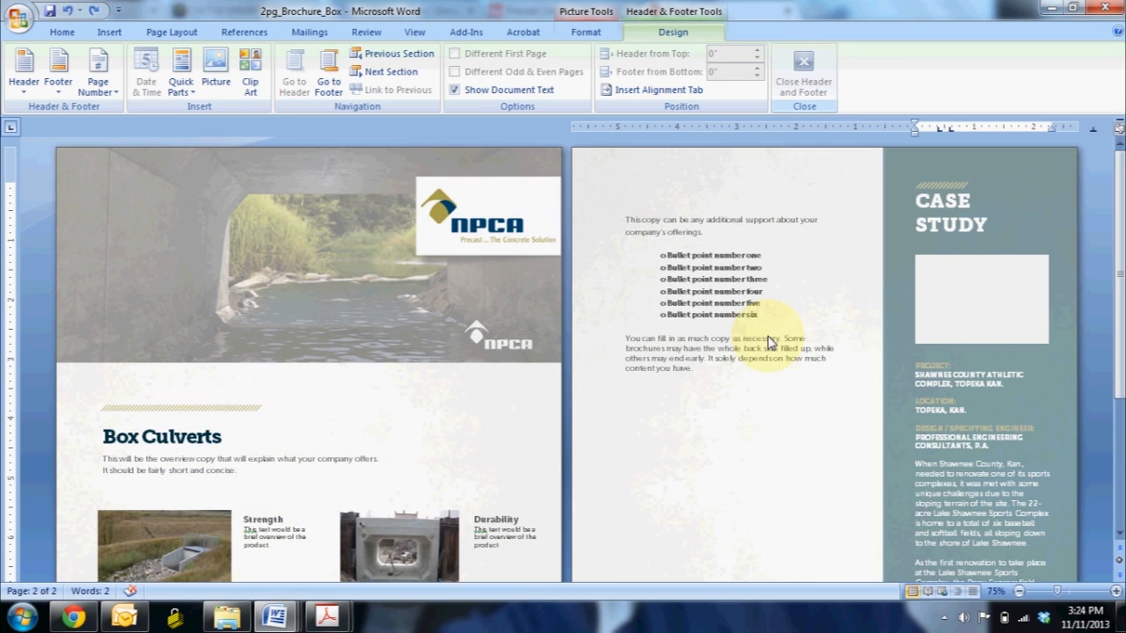
scroll(731, 349, down, 2)
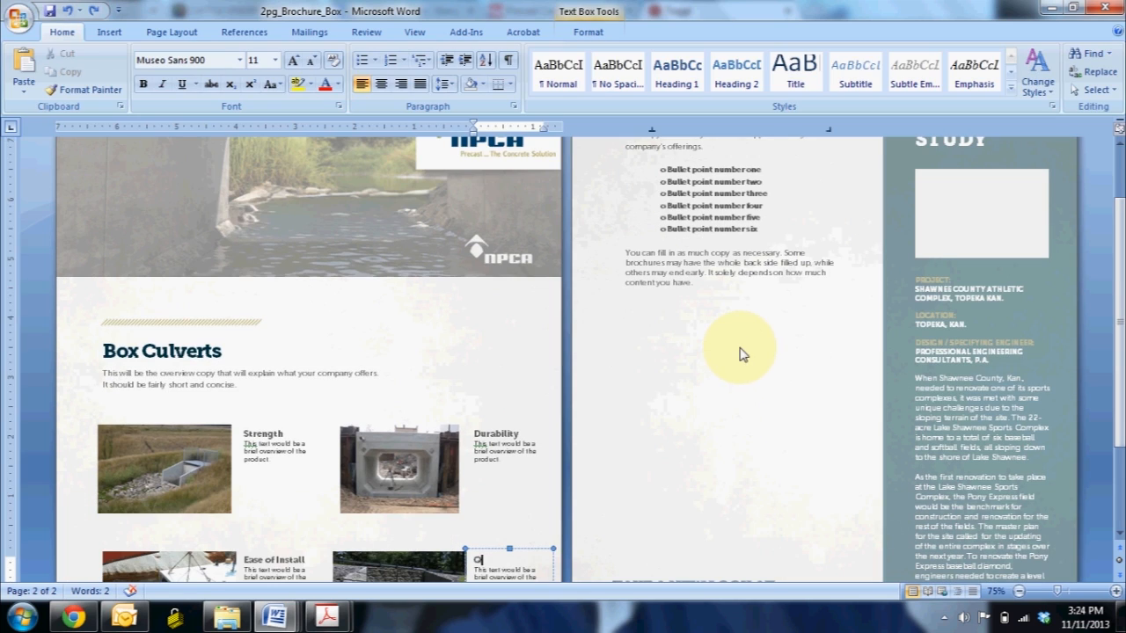